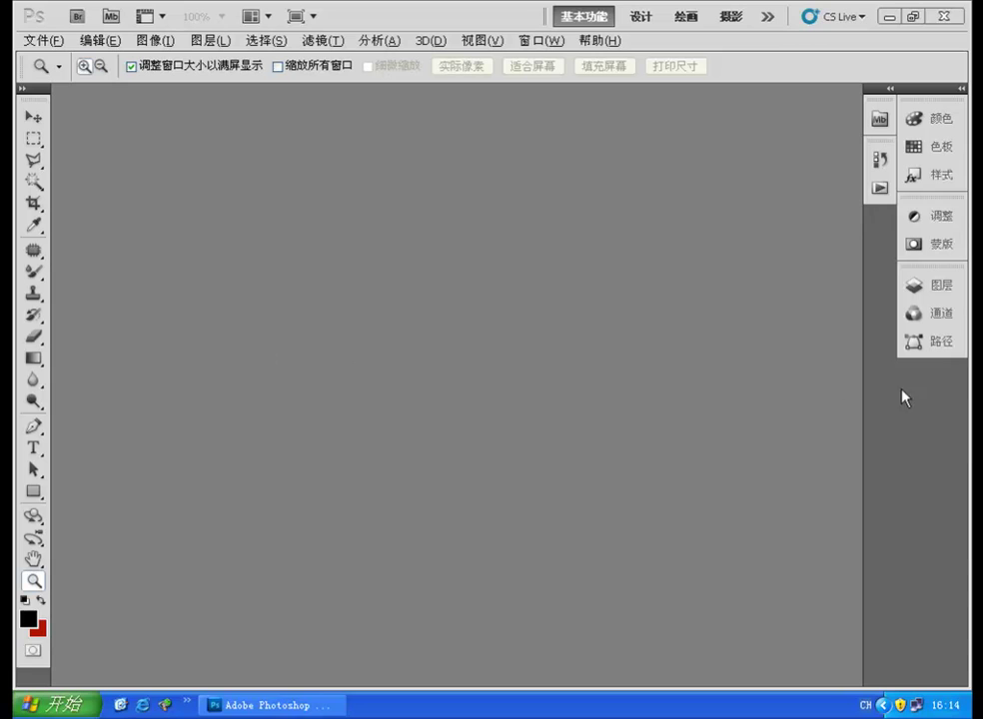
Detach the Layers (图层) panel from the collapsed dock and float it over the workspace.
{"action": "left_click_drag", "start_coordinate": [680, 280], "coordinate": [248, 272]}
{"action": "left_click", "coordinate": [861, 280]}
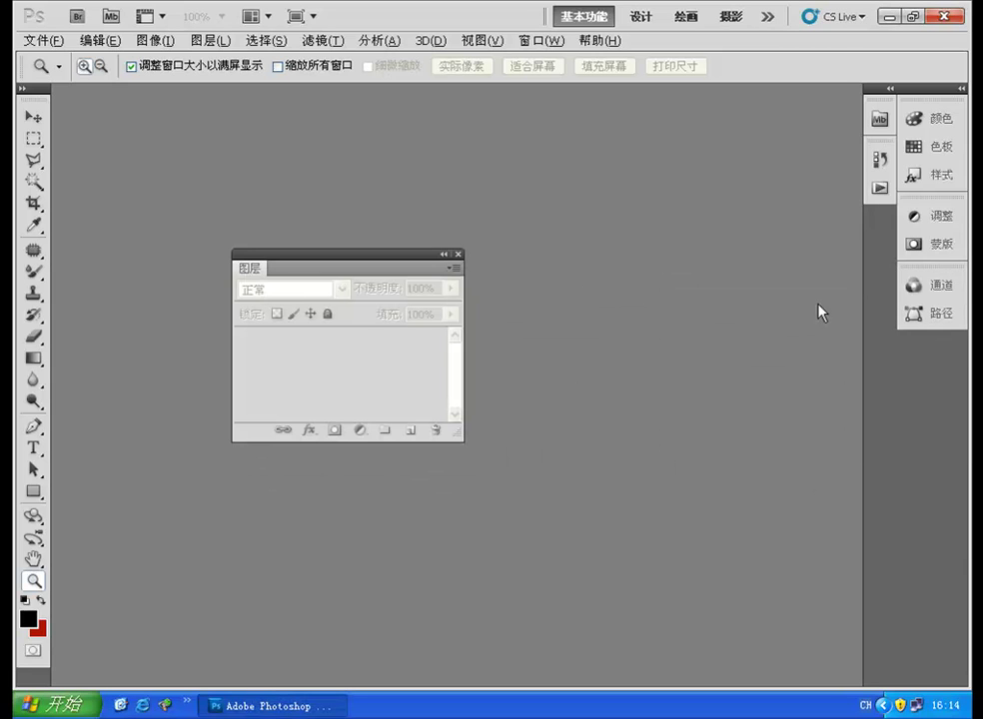
{"action": "left_click_drag", "start_coordinate": [246, 267], "coordinate": [361, 186]}
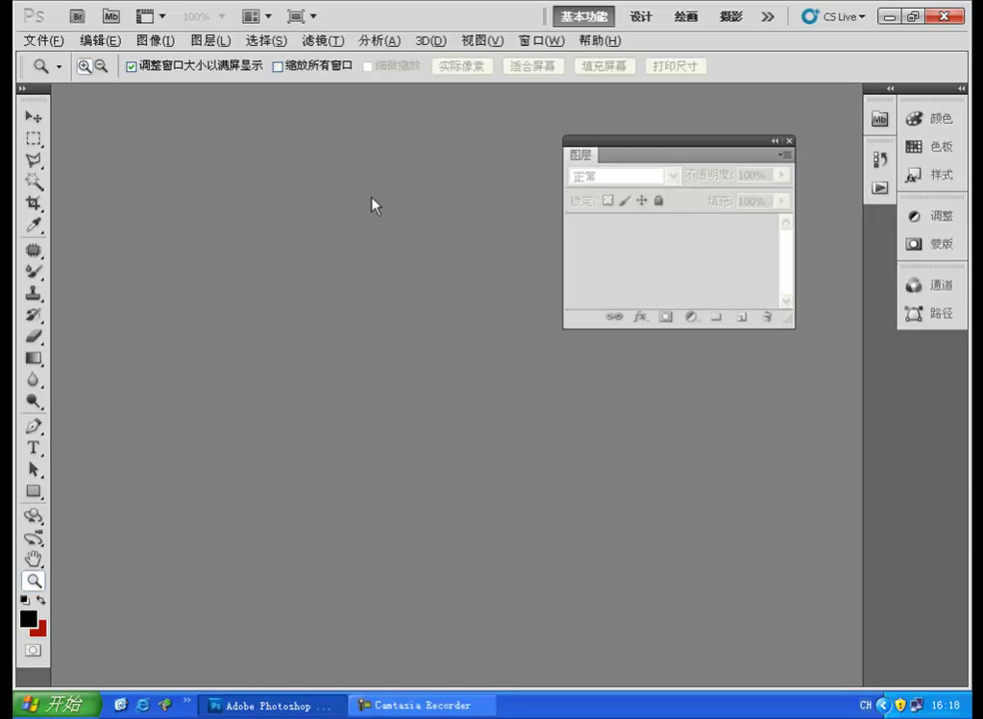
Open atirgul%20(37).jpg and atirgul%20(93).jpg together from the 图片收藏 folder in 我的文档.
{"action": "double_click", "coordinate": [349, 248]}
{"action": "left_click", "coordinate": [273, 183]}
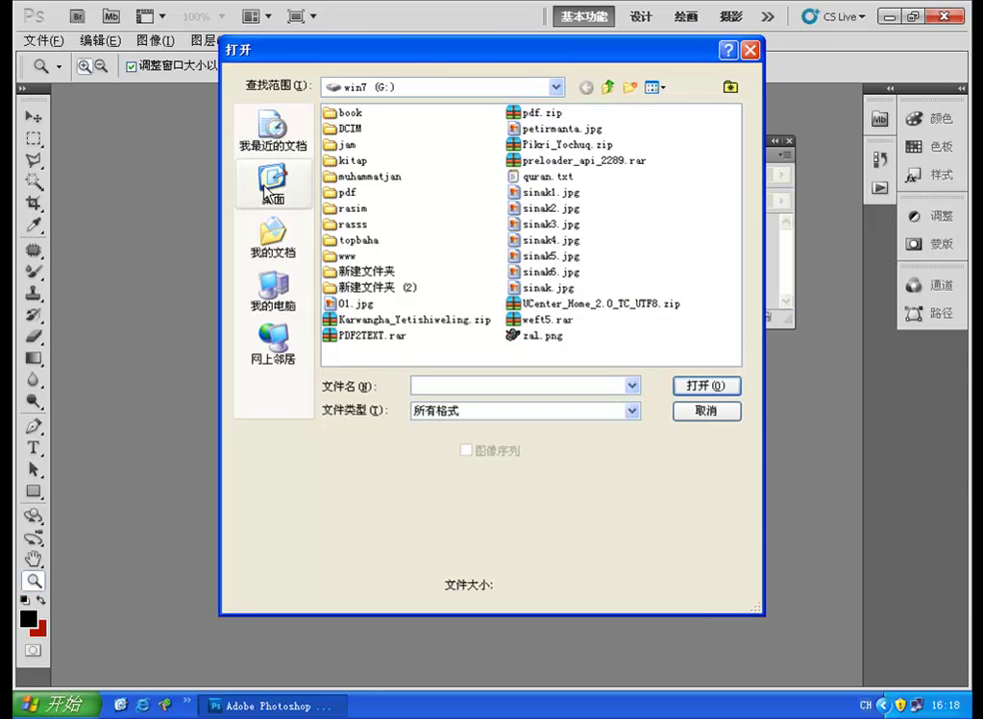
{"action": "double_click", "coordinate": [357, 113]}
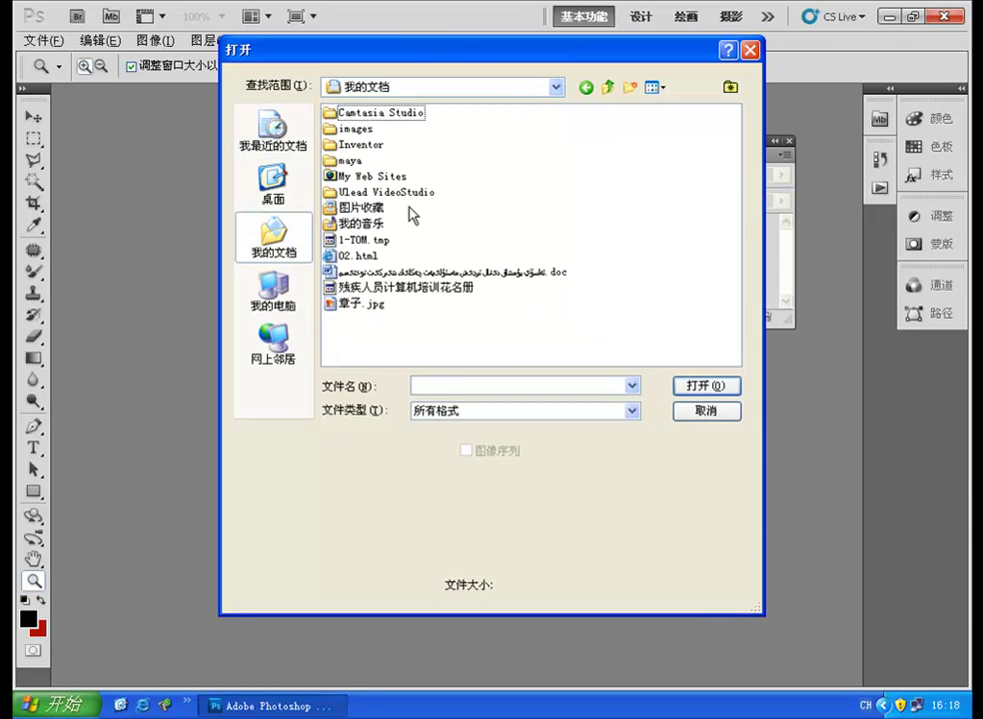
{"action": "double_click", "coordinate": [354, 207]}
{"action": "left_click_drag", "start_coordinate": [340, 259], "coordinate": [489, 162]}
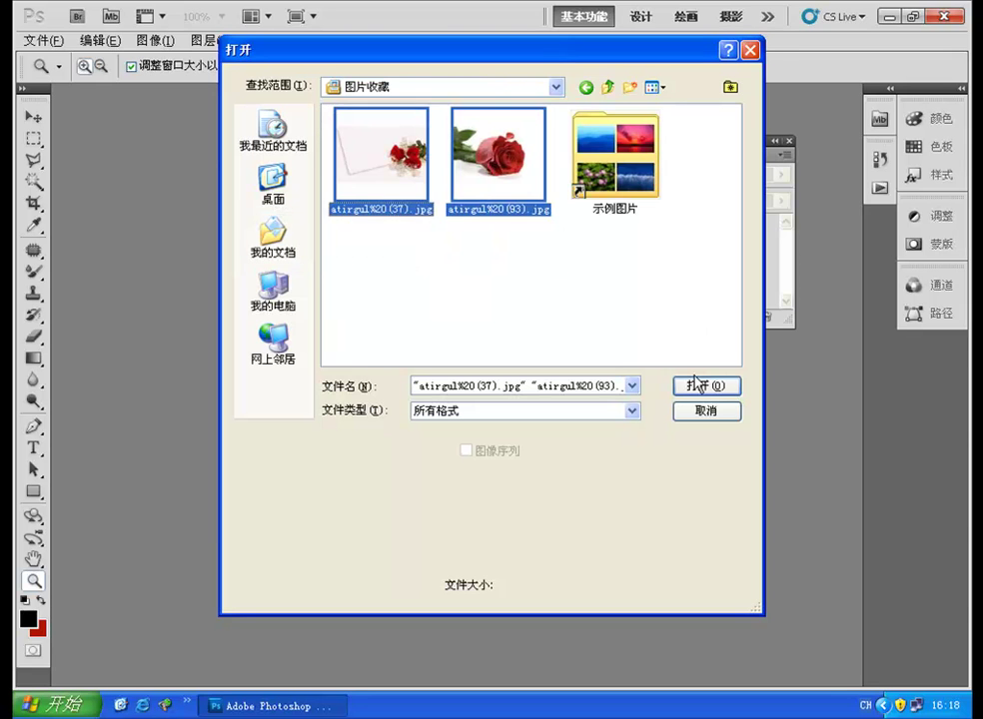
{"action": "left_click", "coordinate": [699, 385]}
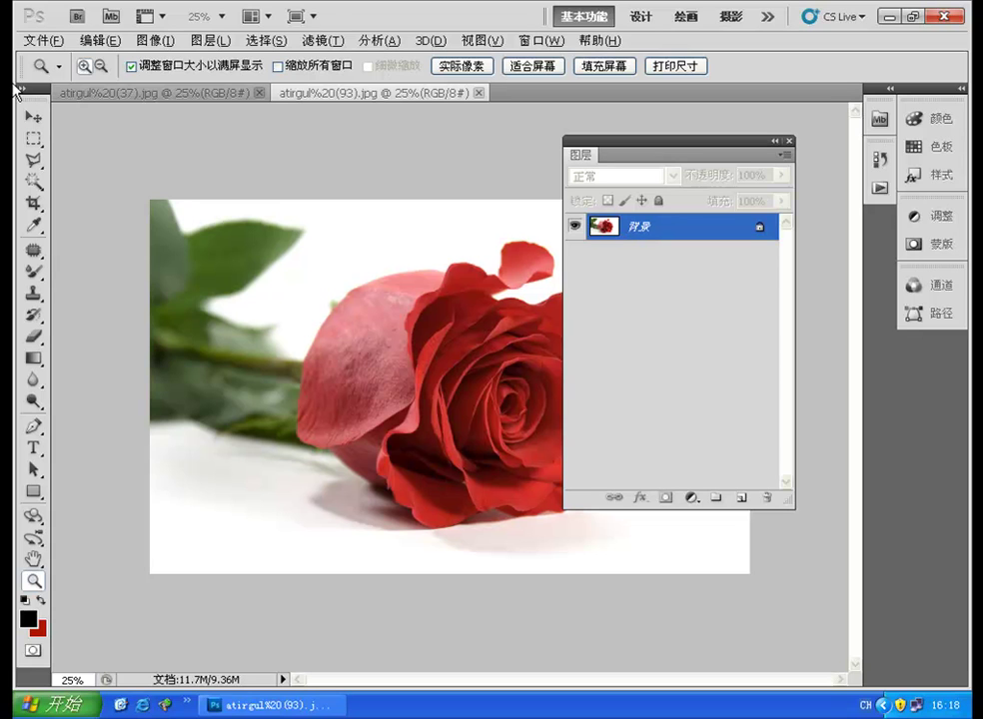
Duplicate the 背景 layer of atirgul%20(93).jpg, try moving it on the canvas, and delete the copy.
{"action": "key", "text": "v"}
{"action": "left_click_drag", "start_coordinate": [639, 226], "coordinate": [740, 495]}
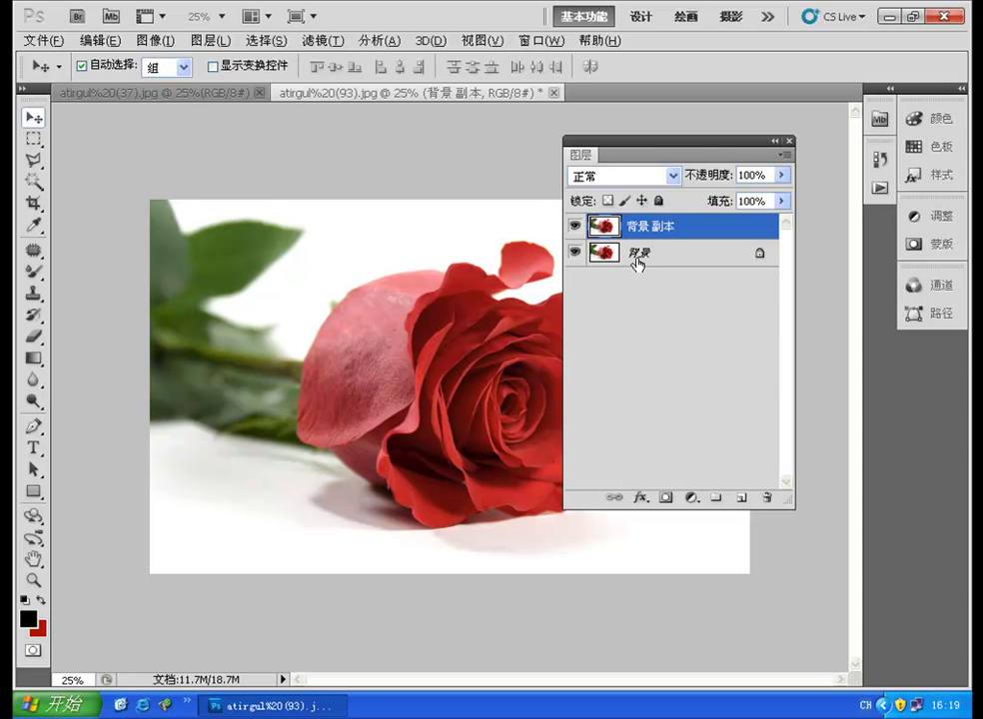
{"action": "left_click", "coordinate": [638, 264]}
{"action": "left_click_drag", "start_coordinate": [322, 335], "coordinate": [494, 345]}
{"action": "left_click_drag", "start_coordinate": [664, 237], "coordinate": [766, 497]}
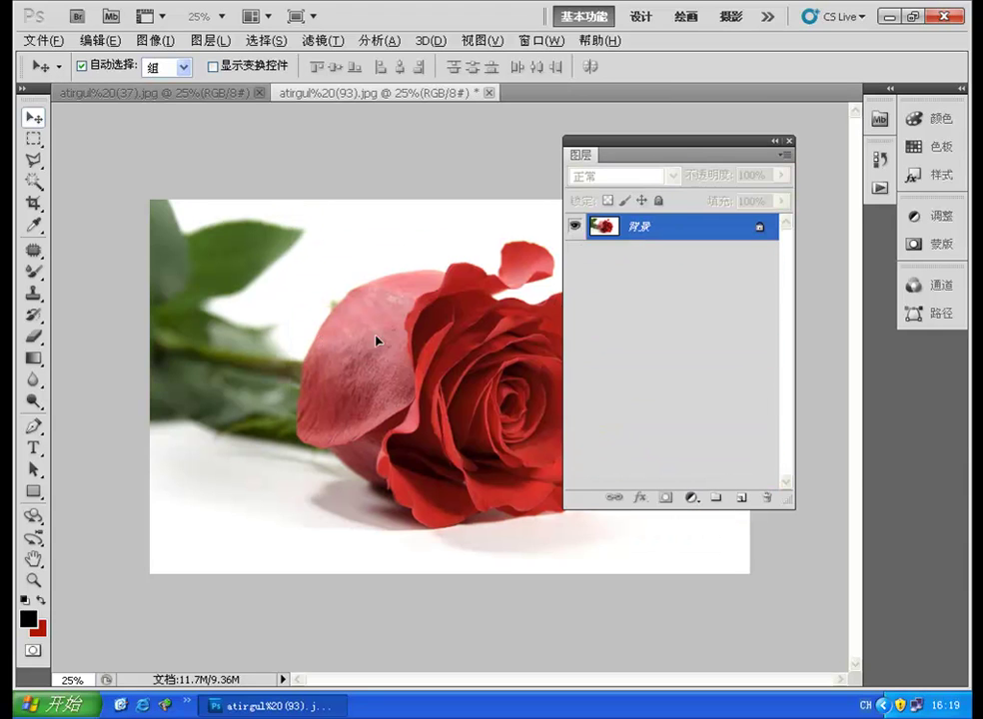
Try to move the locked 背景 layer with the Move tool and dismiss the alert.
{"action": "left_click", "coordinate": [513, 345]}
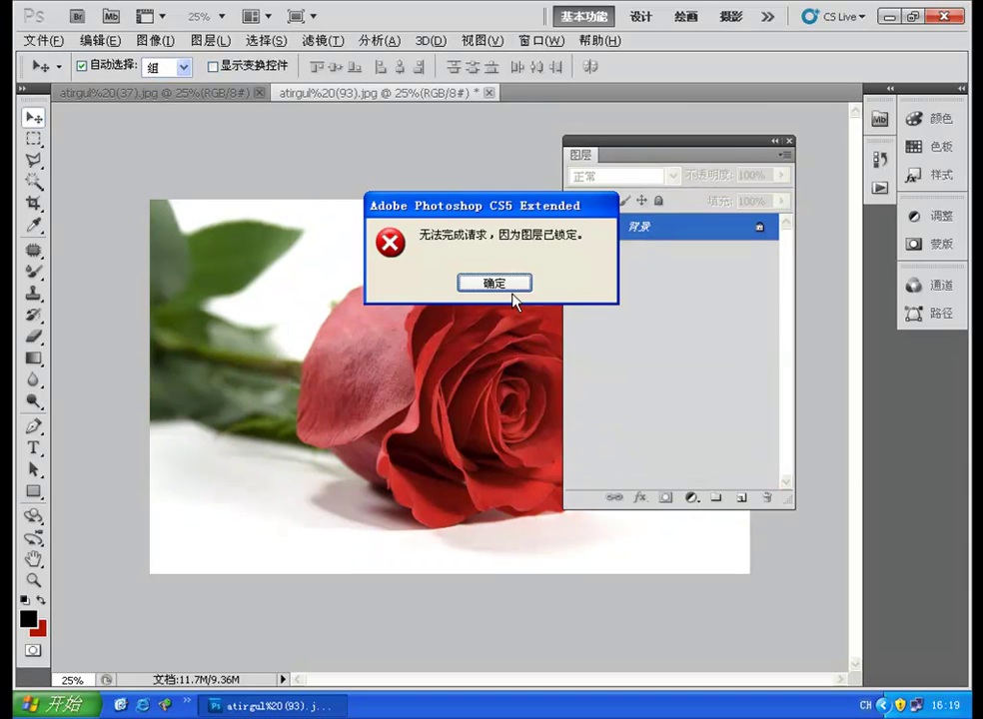
{"action": "left_click", "coordinate": [506, 287]}
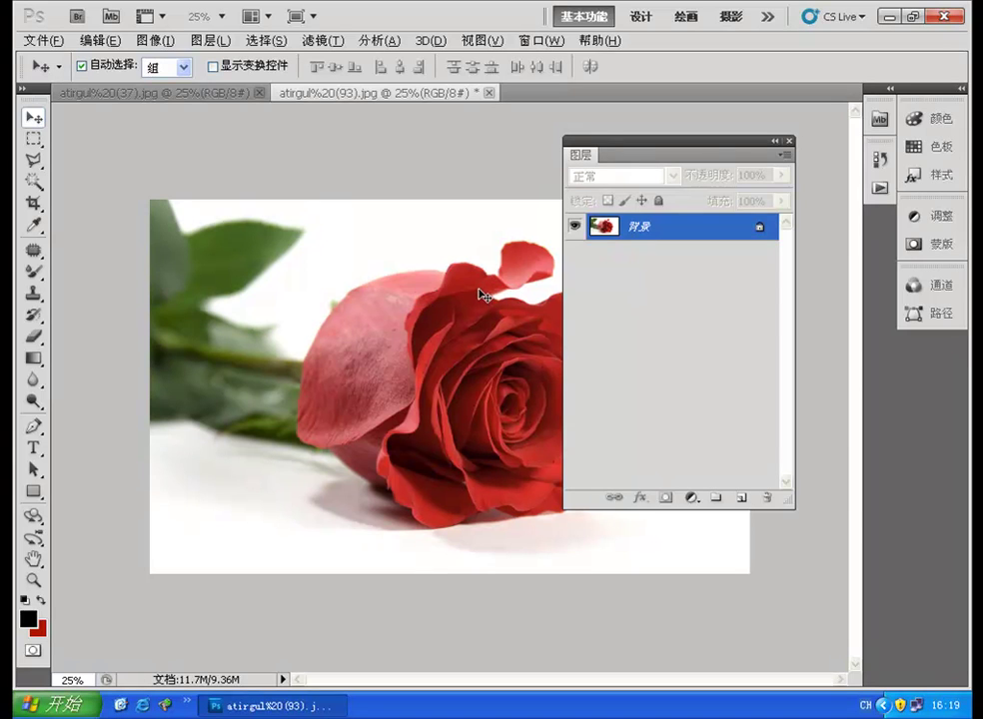
Duplicate the 背景 layer, shift the copy slightly up and left, and undo both changes.
{"action": "left_click_drag", "start_coordinate": [606, 232], "coordinate": [738, 497]}
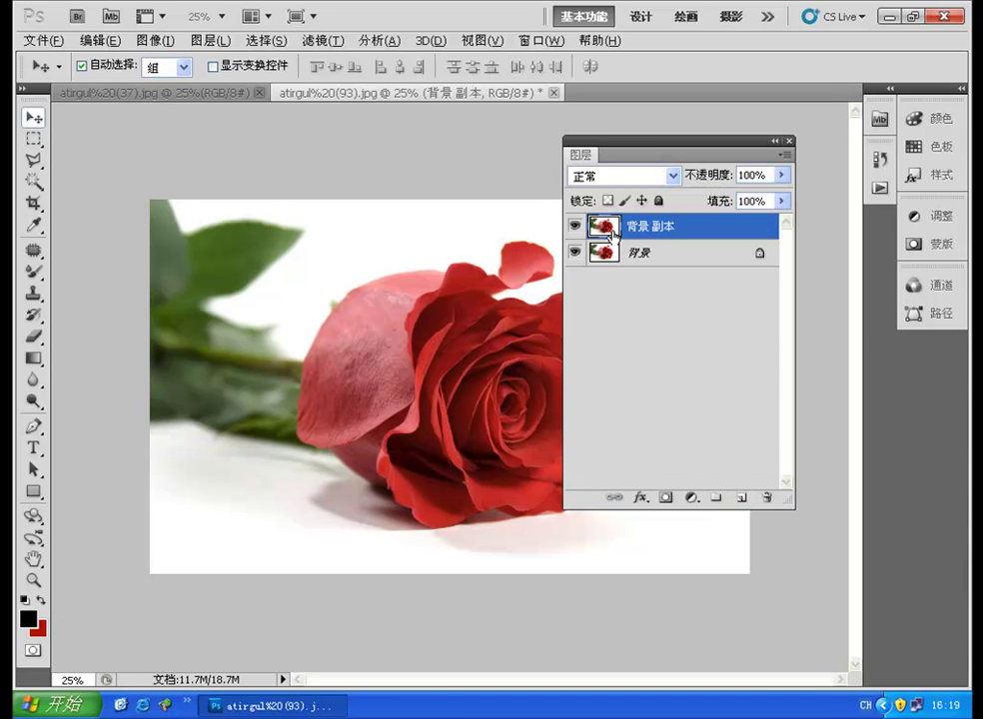
{"action": "left_click", "coordinate": [659, 253]}
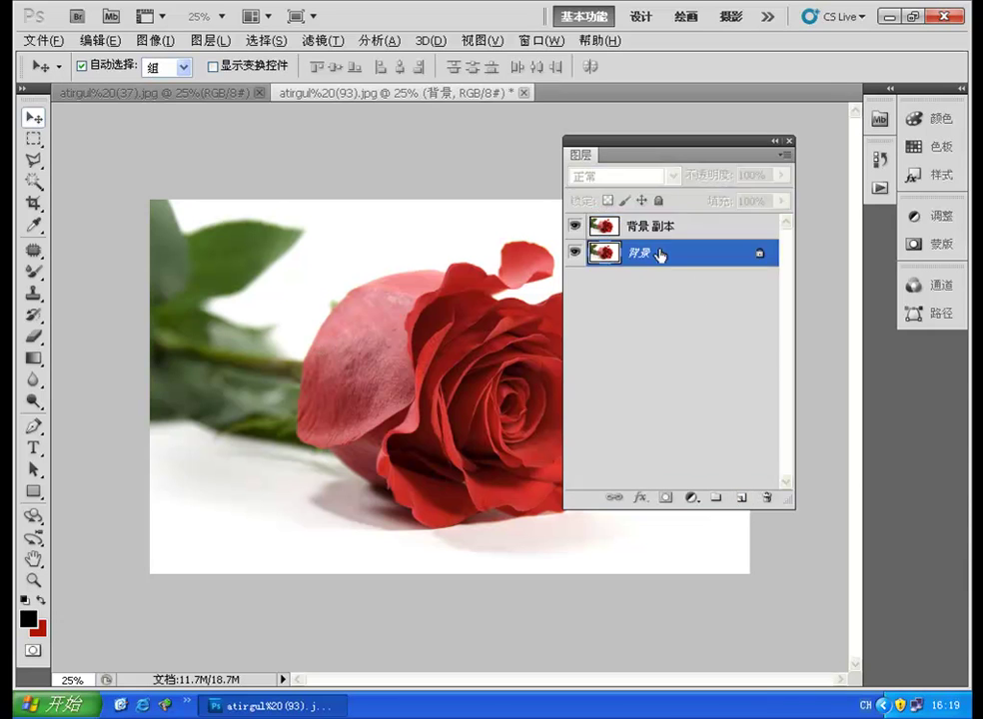
{"action": "left_click_drag", "start_coordinate": [226, 358], "coordinate": [211, 328]}
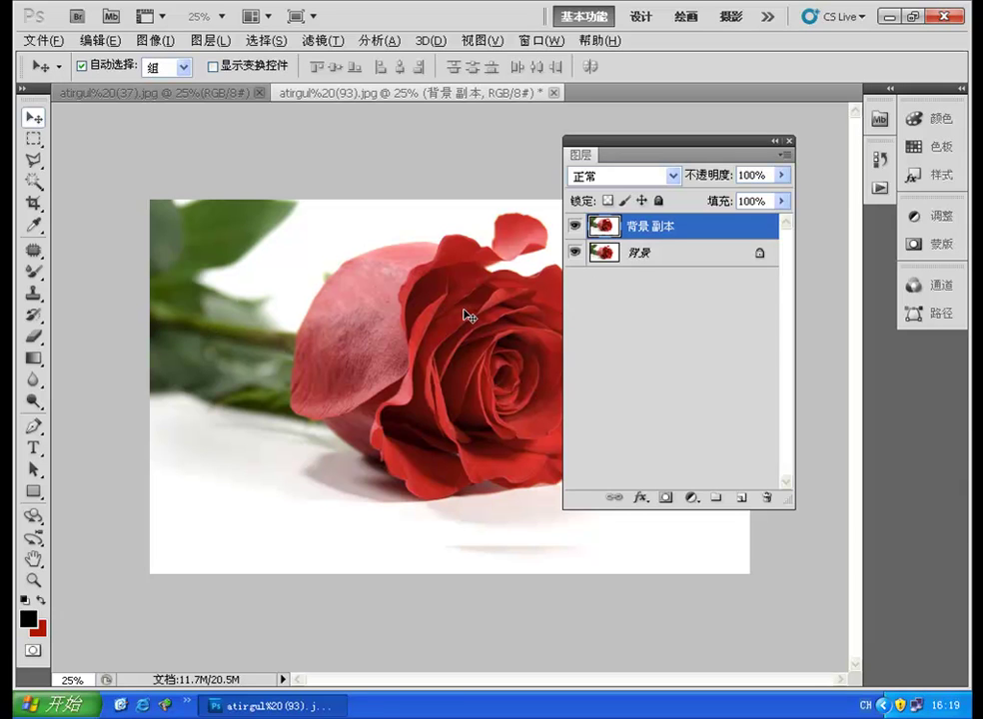
{"action": "key", "text": "ctrl+alt+z"}
{"action": "key", "text": "ctrl+alt+z"}
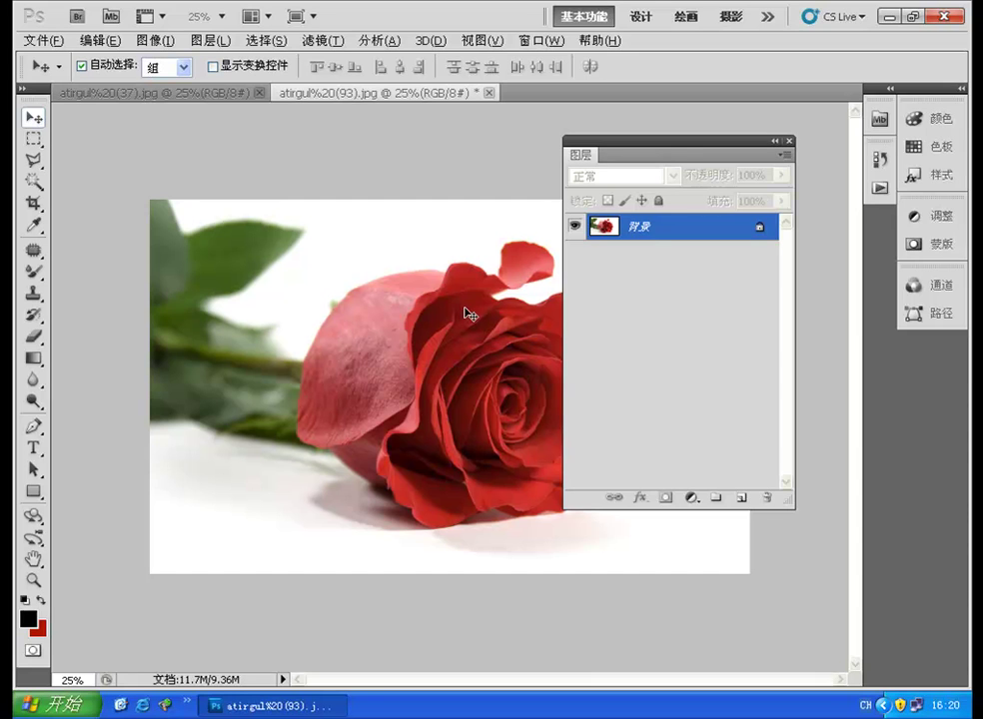
Float both image windows and copy the atirgul%20(37).jpg picture into atirgul%20(93).jpg as a new layer.
{"action": "left_click_drag", "start_coordinate": [335, 95], "coordinate": [200, 182]}
{"action": "left_click_drag", "start_coordinate": [150, 92], "coordinate": [110, 200]}
{"action": "left_click_drag", "start_coordinate": [408, 220], "coordinate": [395, 262]}
{"action": "left_click_drag", "start_coordinate": [435, 330], "coordinate": [213, 241]}
{"action": "left_click", "coordinate": [296, 679]}
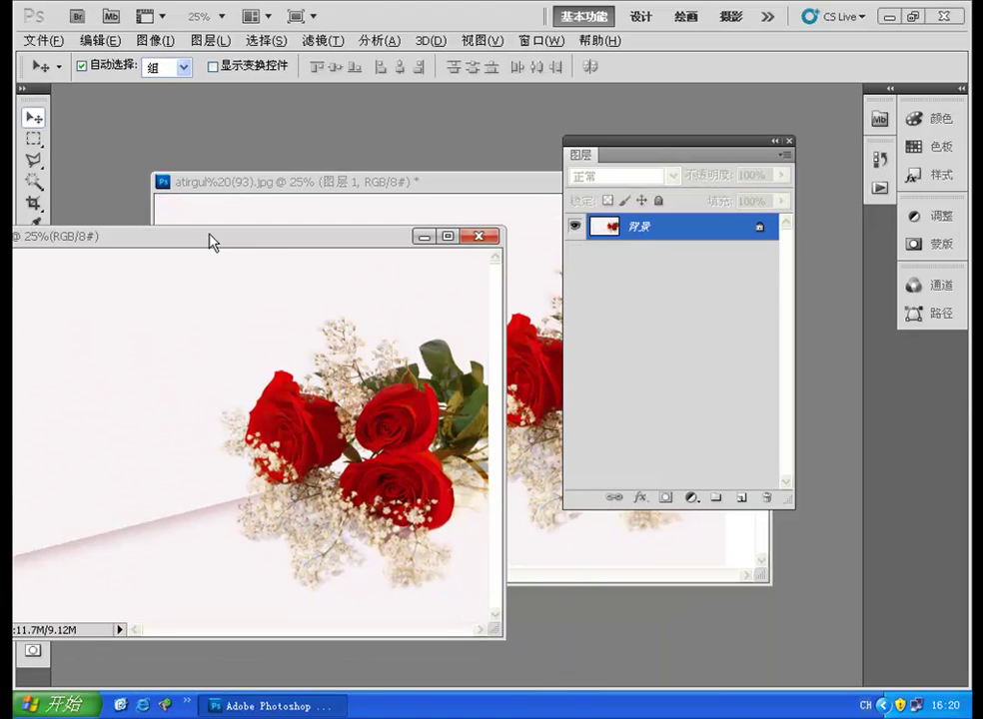
Close atirgul%20(37).jpg and rearrange the workspace, moving the Layers panel aside and enlarging the atirgul%20(93).jpg window.
{"action": "left_click", "coordinate": [489, 238]}
{"action": "left_click_drag", "start_coordinate": [530, 184], "coordinate": [444, 151]}
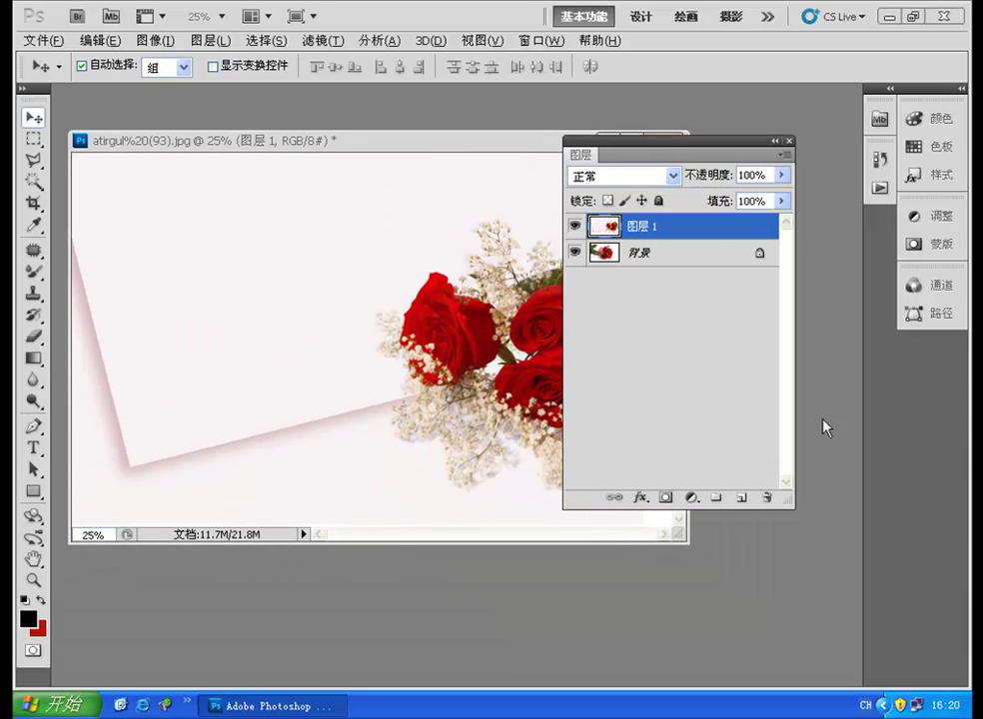
{"action": "left_click_drag", "start_coordinate": [670, 152], "coordinate": [754, 154]}
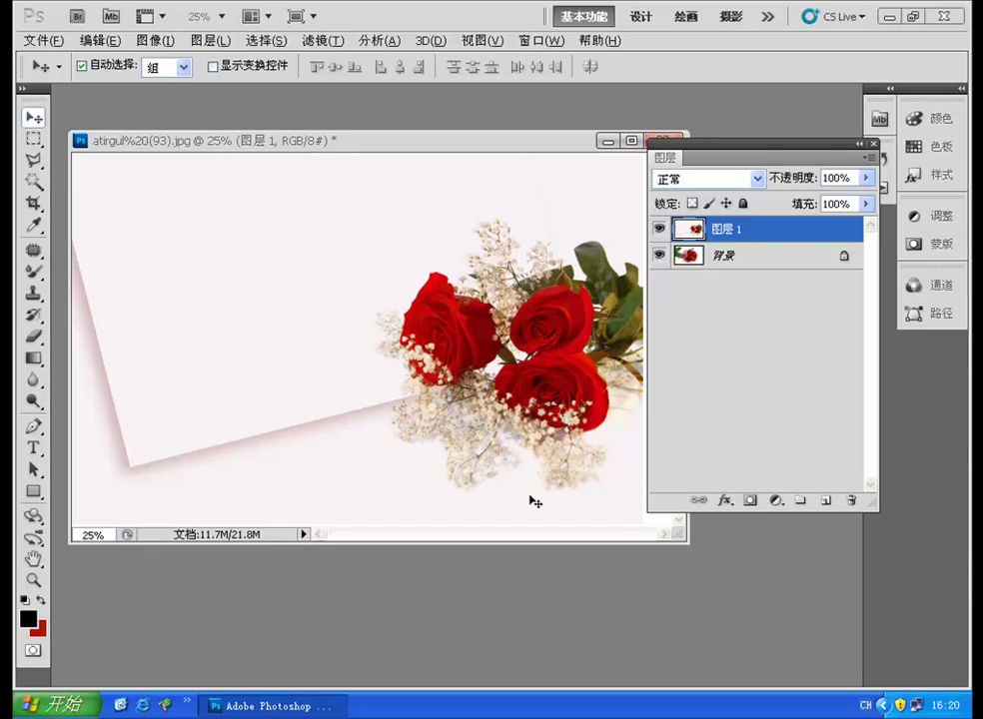
{"action": "left_click_drag", "start_coordinate": [686, 546], "coordinate": [770, 628]}
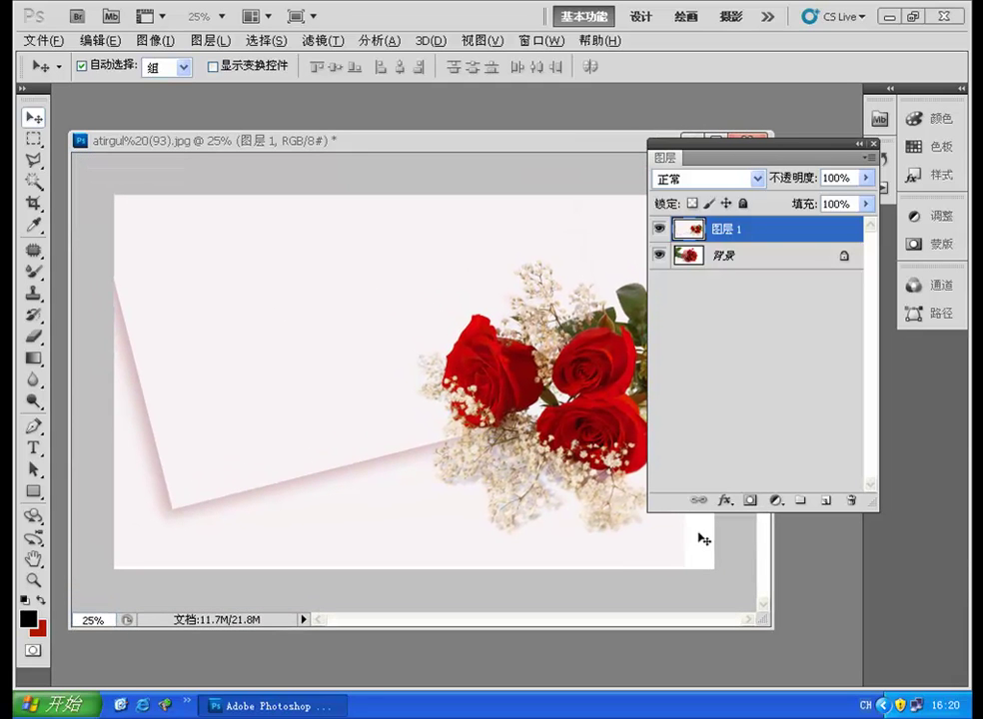
Select 图层 1 from the canvas layer list and shift it upward to uncover the lower part of the rose background.
{"action": "left_click", "coordinate": [717, 258]}
{"action": "left_click", "coordinate": [693, 225]}
{"action": "right_click", "coordinate": [369, 300]}
{"action": "left_click", "coordinate": [379, 303]}
{"action": "left_click_drag", "start_coordinate": [380, 305], "coordinate": [268, 313]}
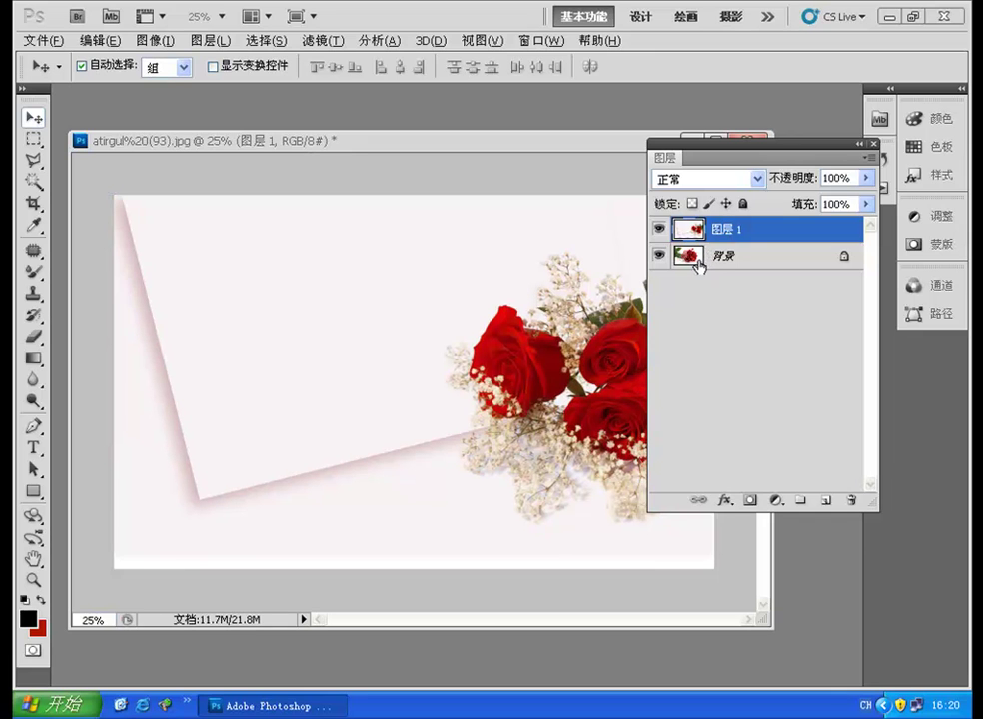
{"action": "right_click", "coordinate": [288, 299]}
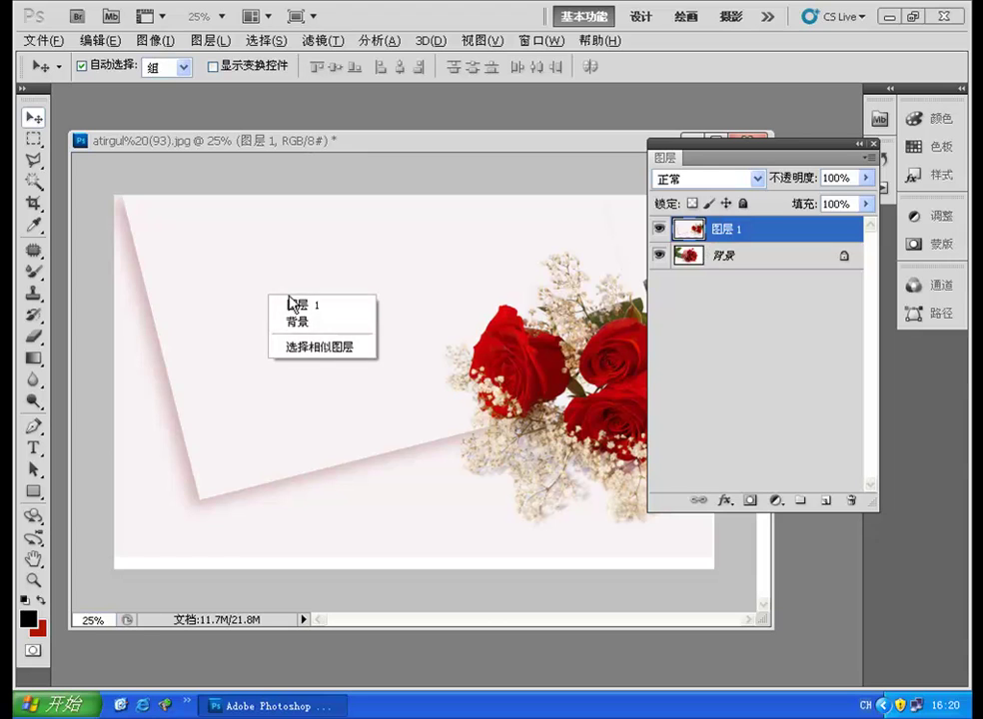
{"action": "left_click", "coordinate": [299, 304]}
{"action": "left_click_drag", "start_coordinate": [329, 292], "coordinate": [509, 312]}
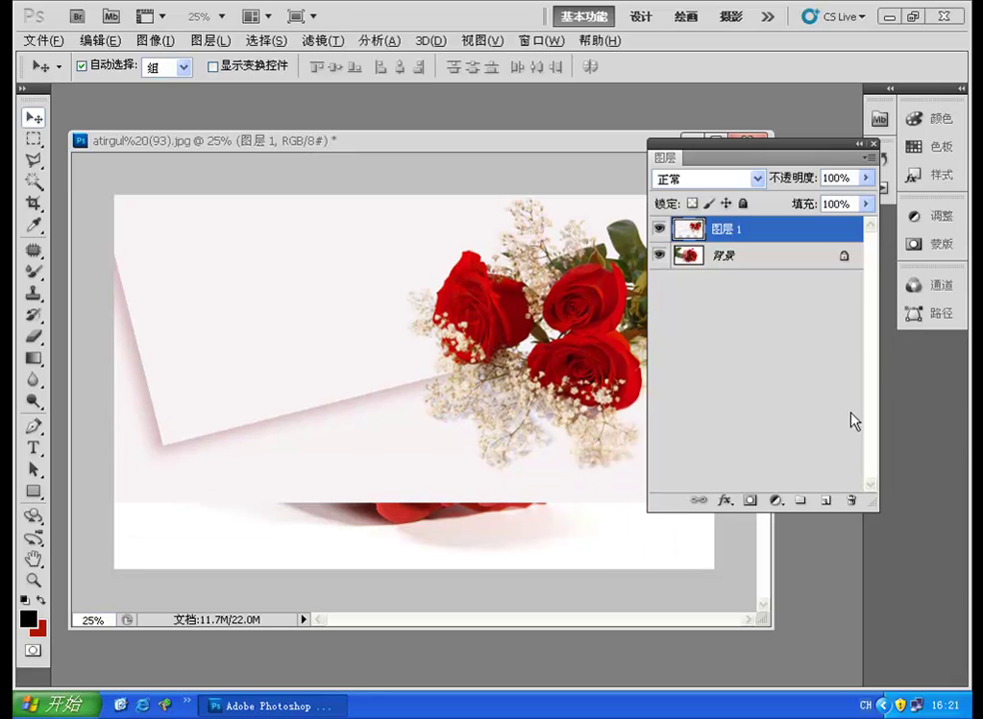
Convert the locked 背景 layer into a regular layer named 图层 0.
{"action": "left_click_drag", "start_coordinate": [844, 257], "coordinate": [844, 260]}
{"action": "left_click", "coordinate": [843, 260]}
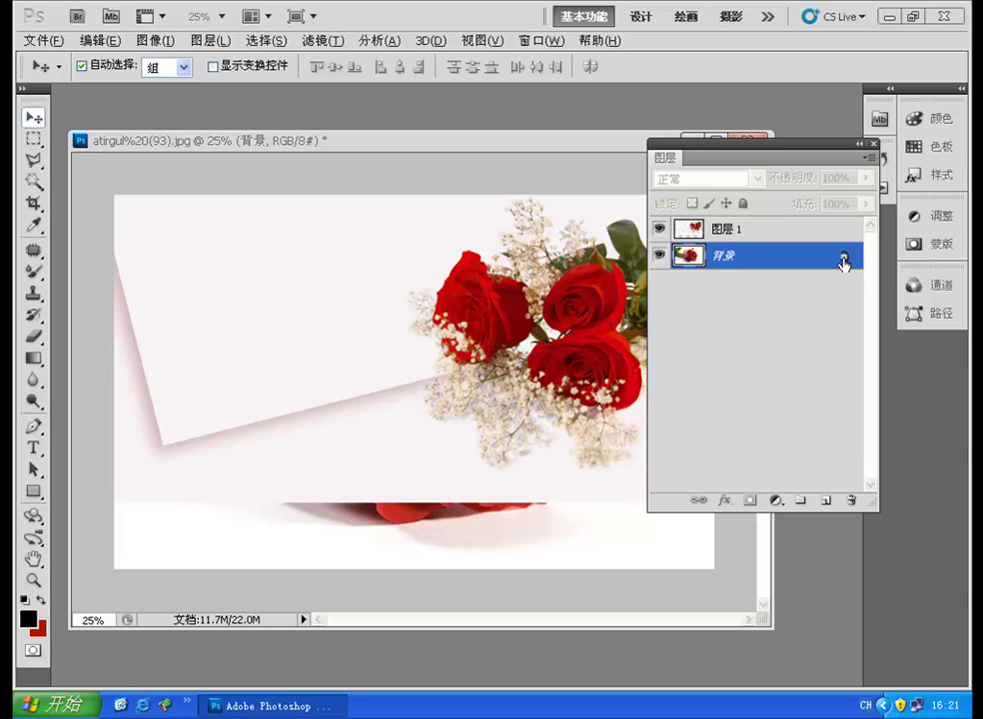
{"action": "double_click", "coordinate": [736, 263]}
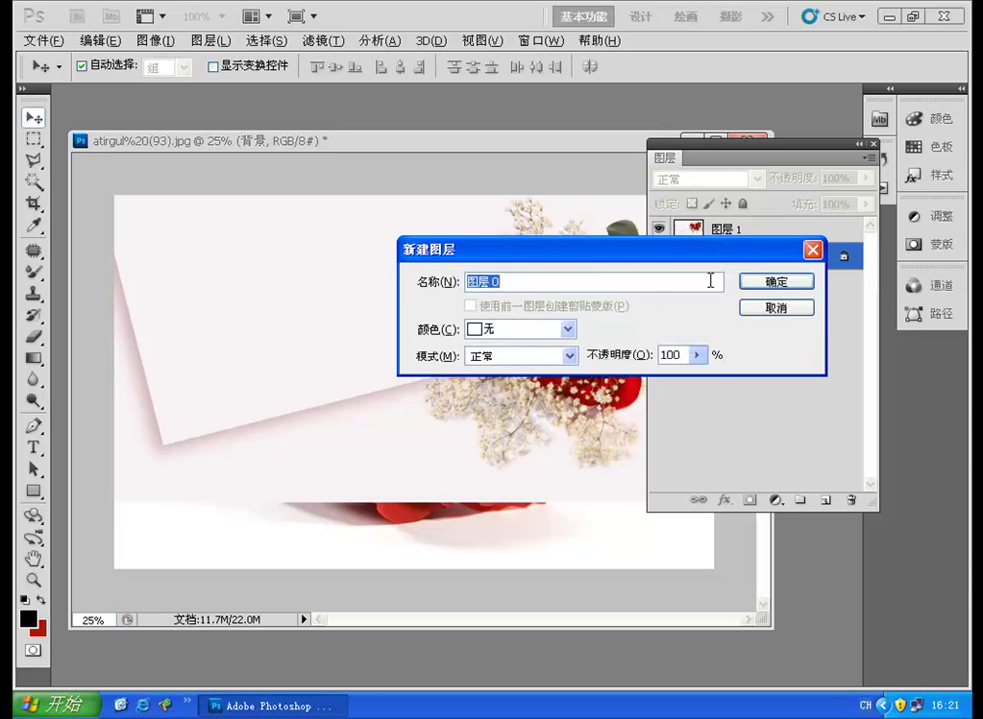
{"action": "left_click_drag", "start_coordinate": [536, 261], "coordinate": [333, 242]}
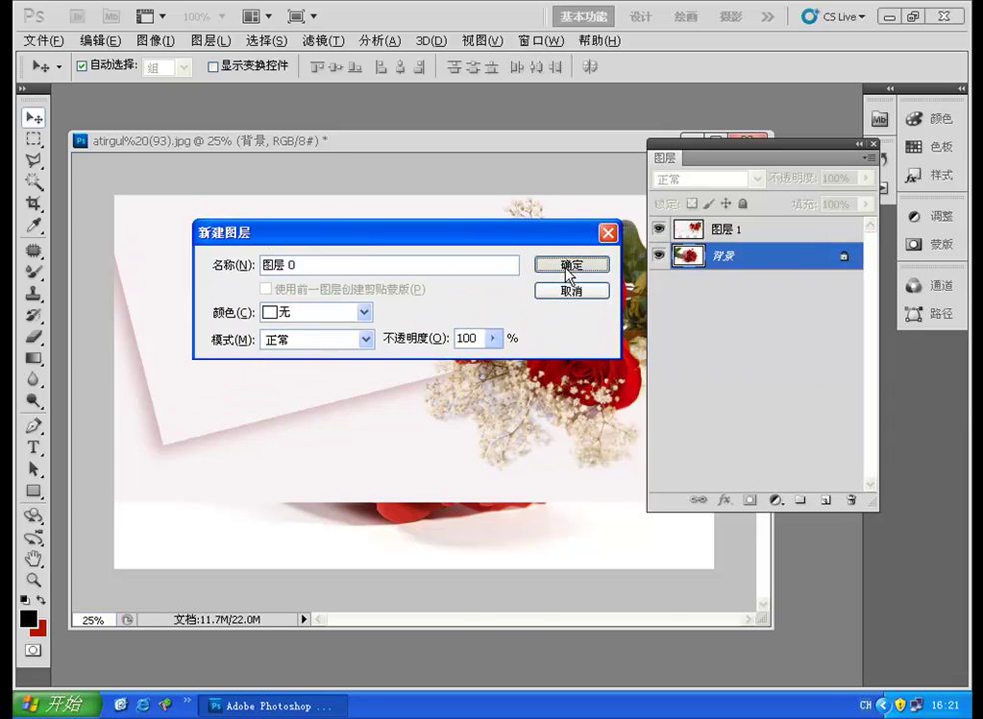
{"action": "left_click", "coordinate": [569, 267]}
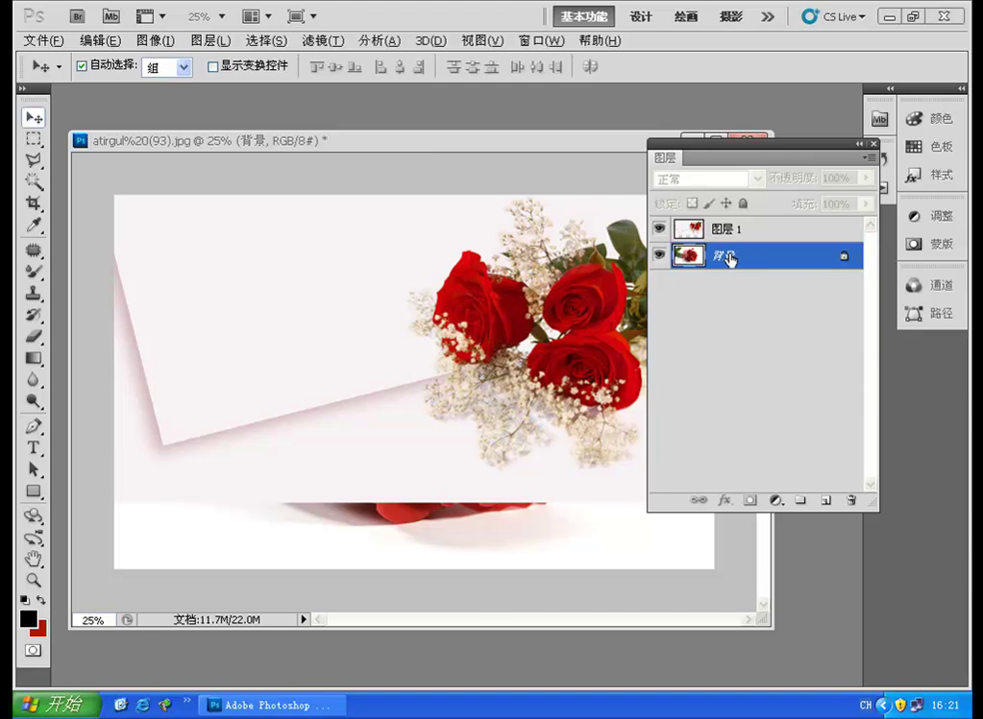
{"action": "double_click", "coordinate": [730, 258]}
{"action": "left_click_drag", "start_coordinate": [369, 242], "coordinate": [386, 335]}
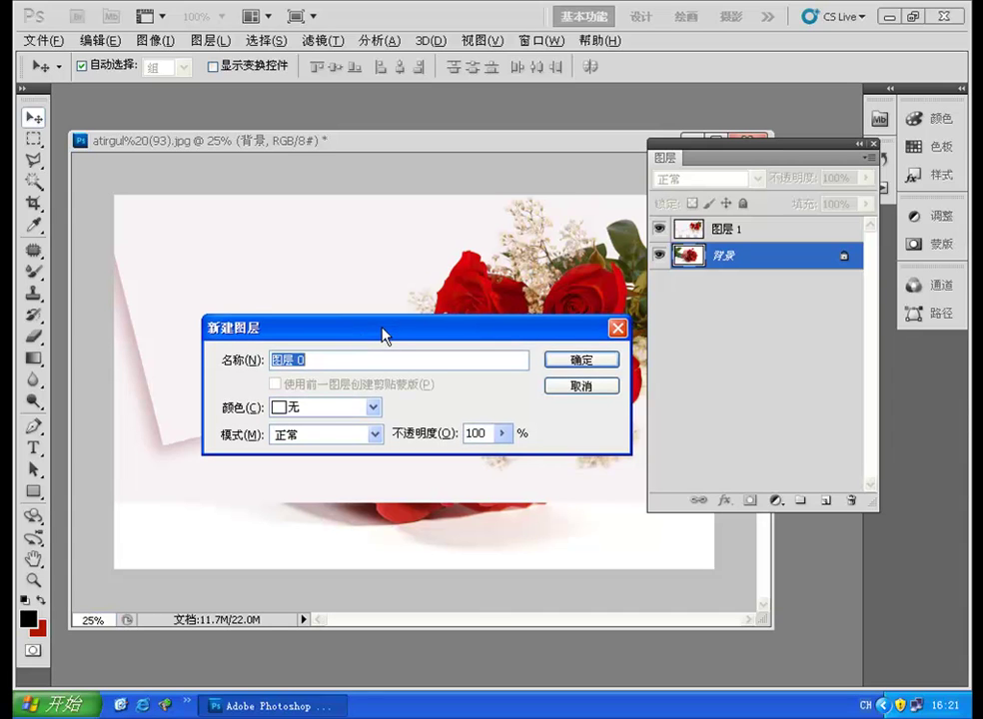
{"action": "left_click_drag", "start_coordinate": [263, 335], "coordinate": [261, 288]}
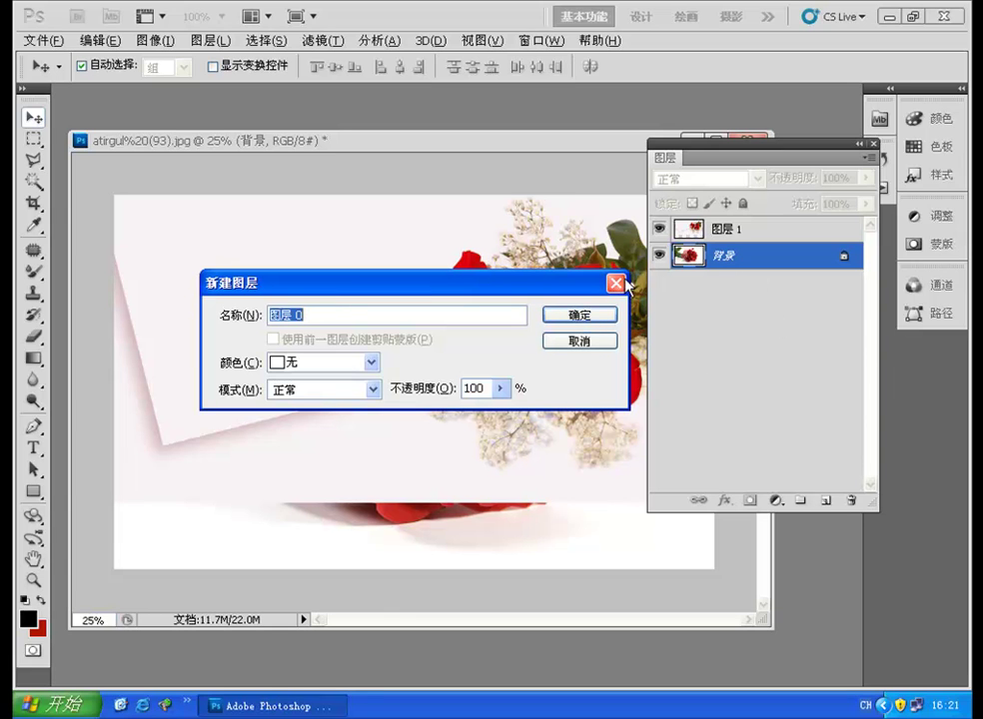
{"action": "left_click", "coordinate": [592, 343]}
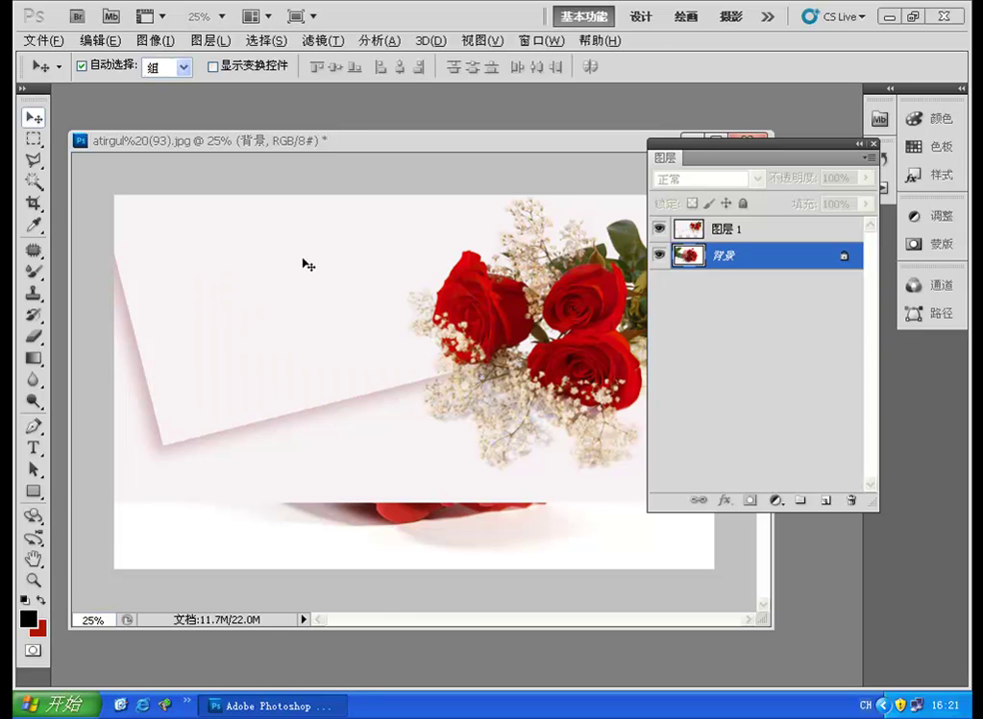
Try converting the 背景 layer into 图层 0 with orange (橙色) colour, 正常 mode and 52% opacity, and undo the conversion.
{"action": "left_click", "coordinate": [208, 41]}
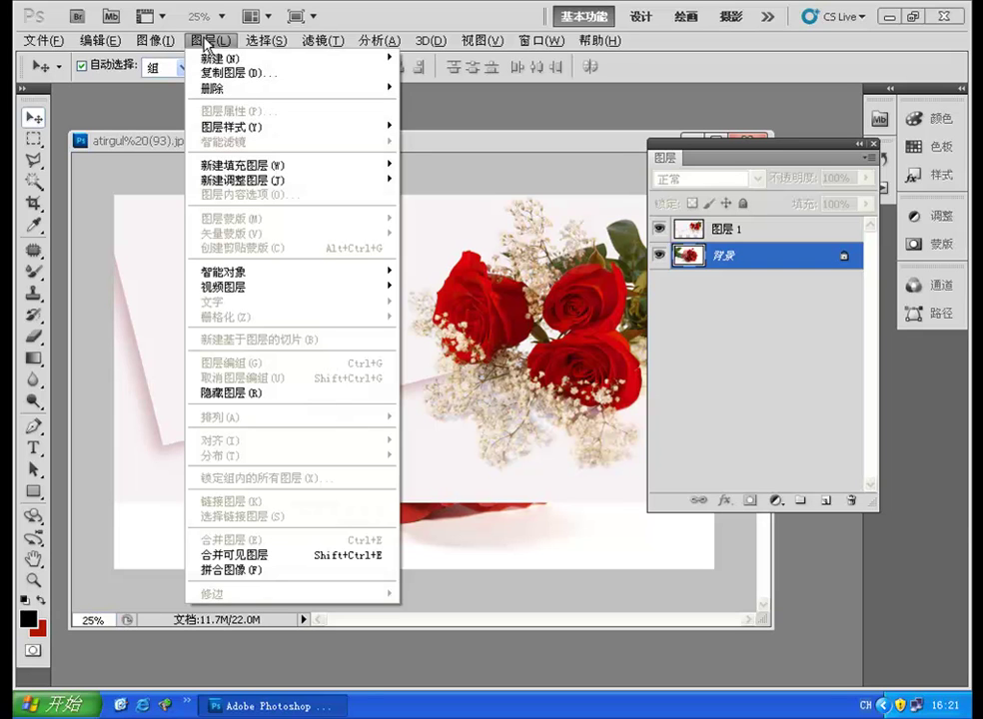
{"action": "mouse_move", "coordinate": [200, 58]}
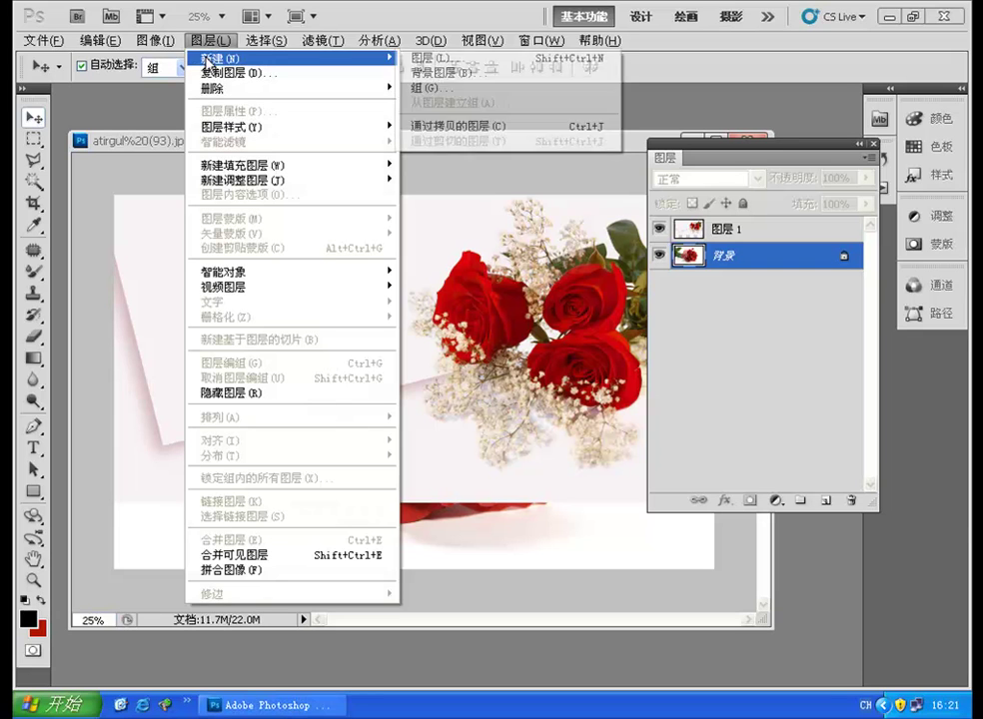
{"action": "left_click", "coordinate": [464, 77]}
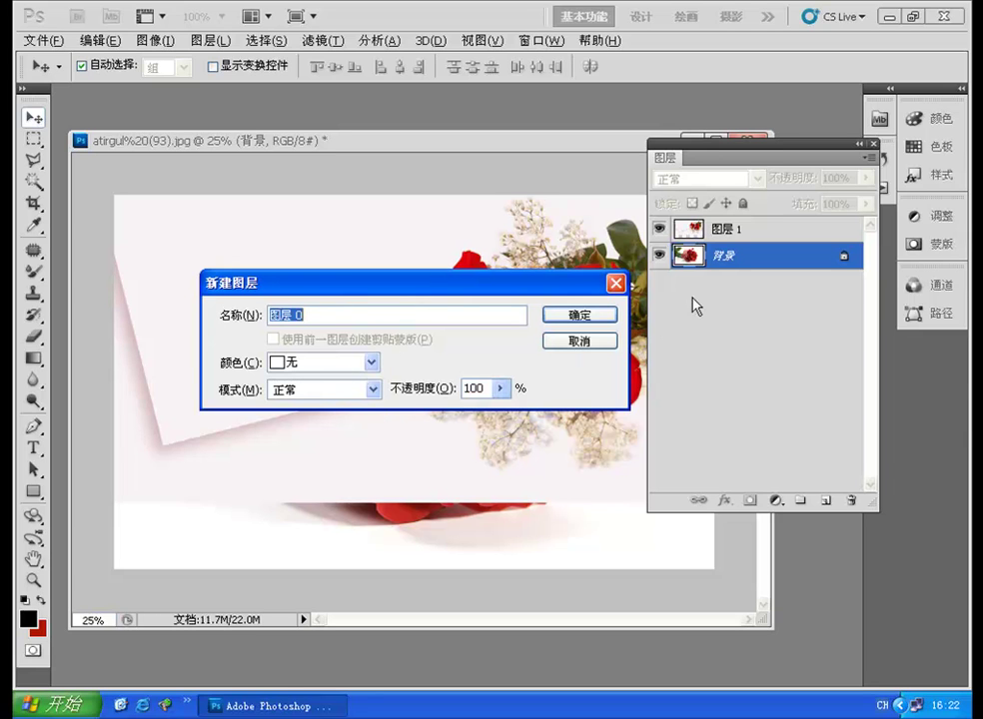
{"action": "left_click", "coordinate": [352, 364]}
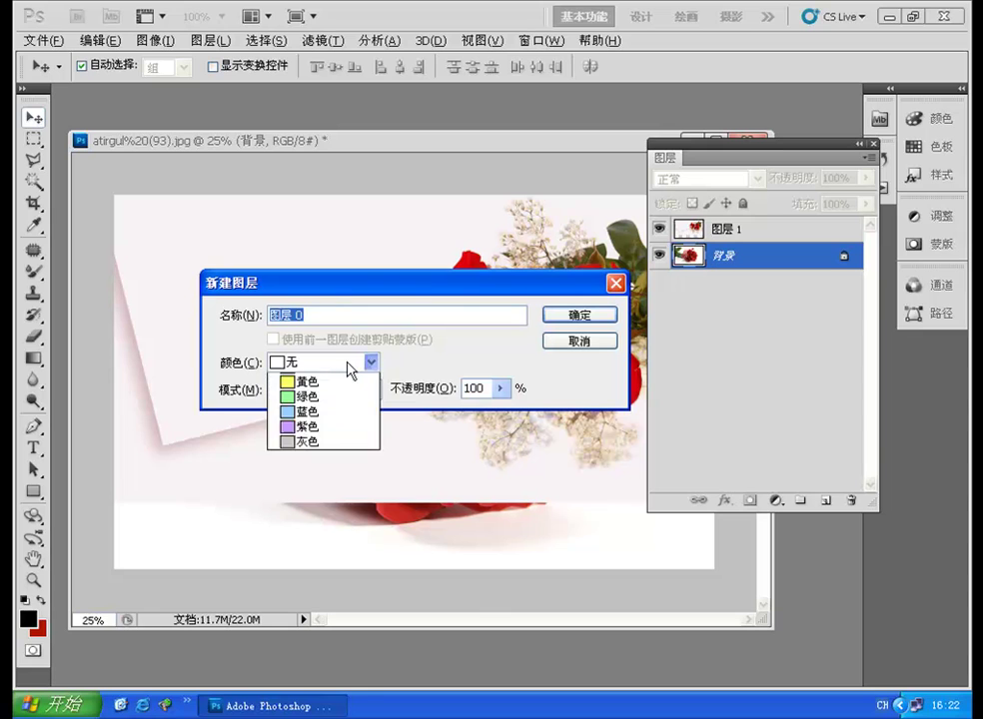
{"action": "left_click", "coordinate": [309, 423]}
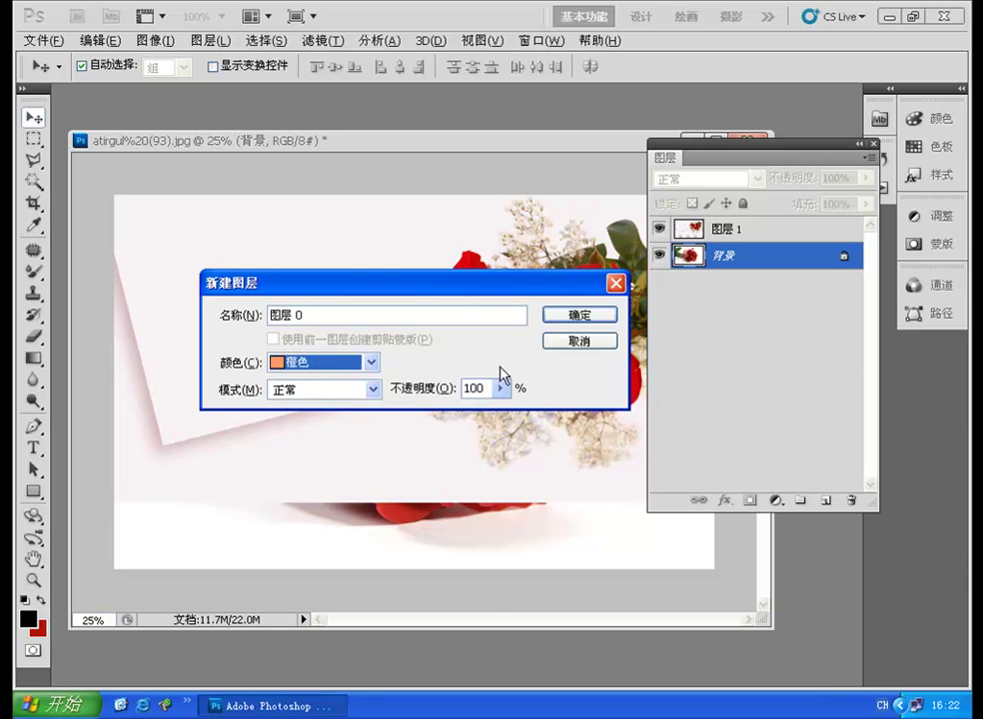
{"action": "left_click", "coordinate": [360, 393]}
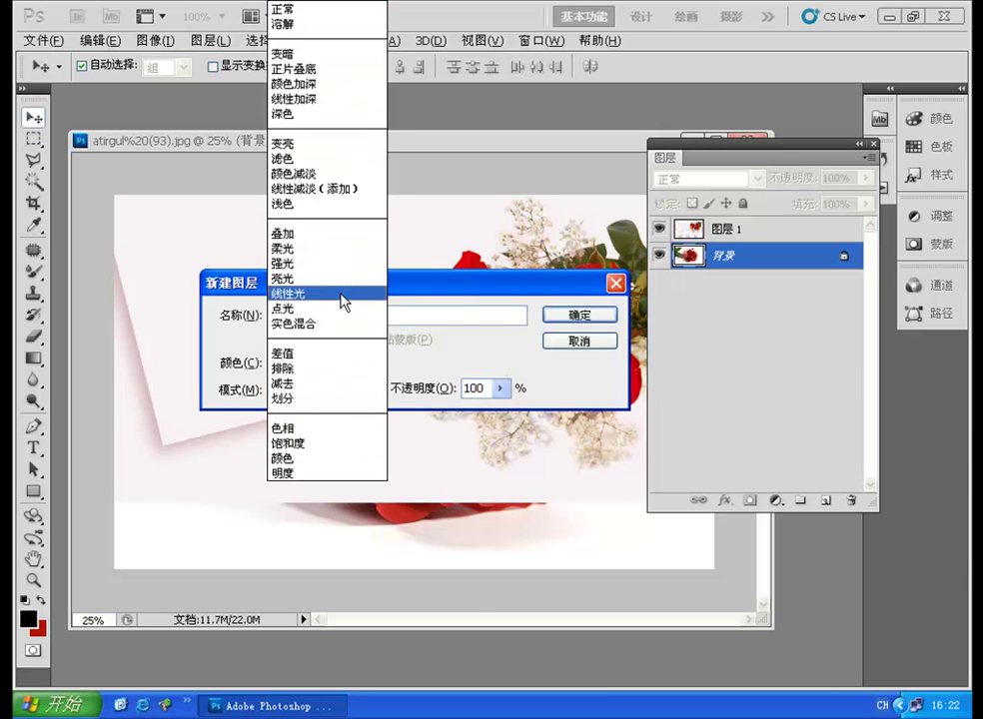
{"action": "left_click", "coordinate": [343, 294]}
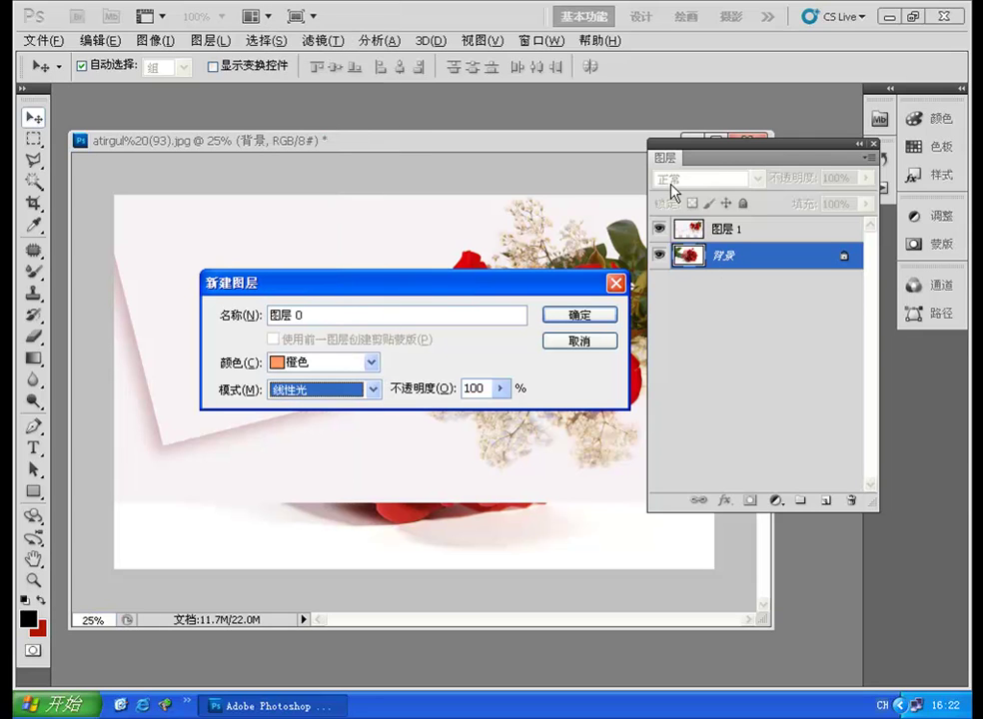
{"action": "left_click", "coordinate": [358, 394]}
{"action": "left_click", "coordinate": [277, 9]}
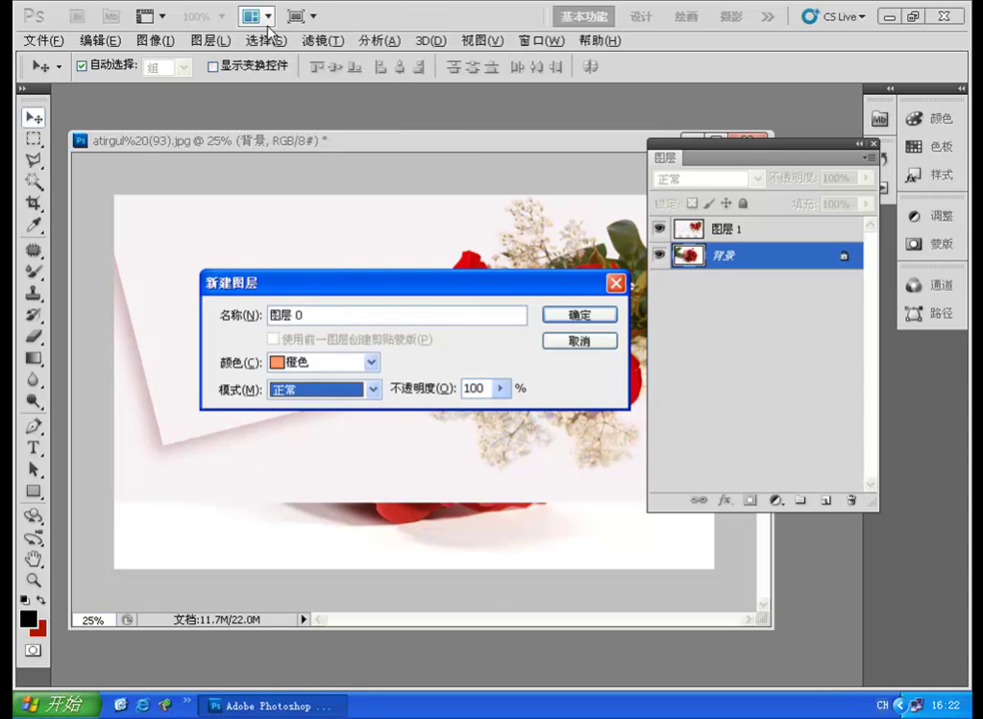
{"action": "left_click", "coordinate": [499, 389]}
{"action": "left_click_drag", "start_coordinate": [467, 414], "coordinate": [455, 410]}
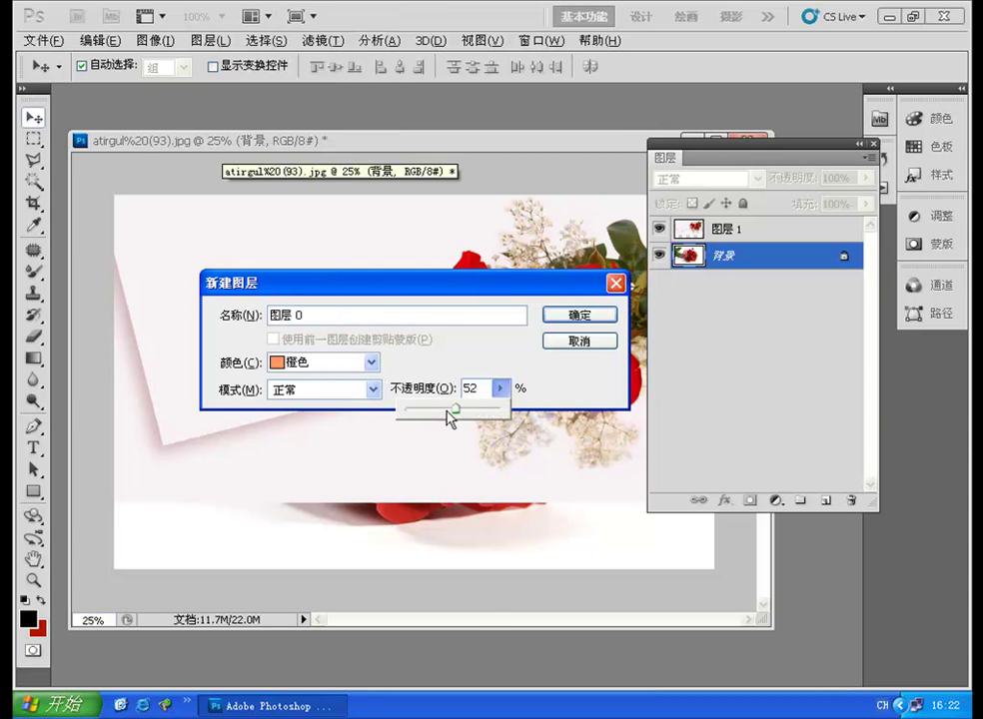
{"action": "left_click", "coordinate": [580, 317]}
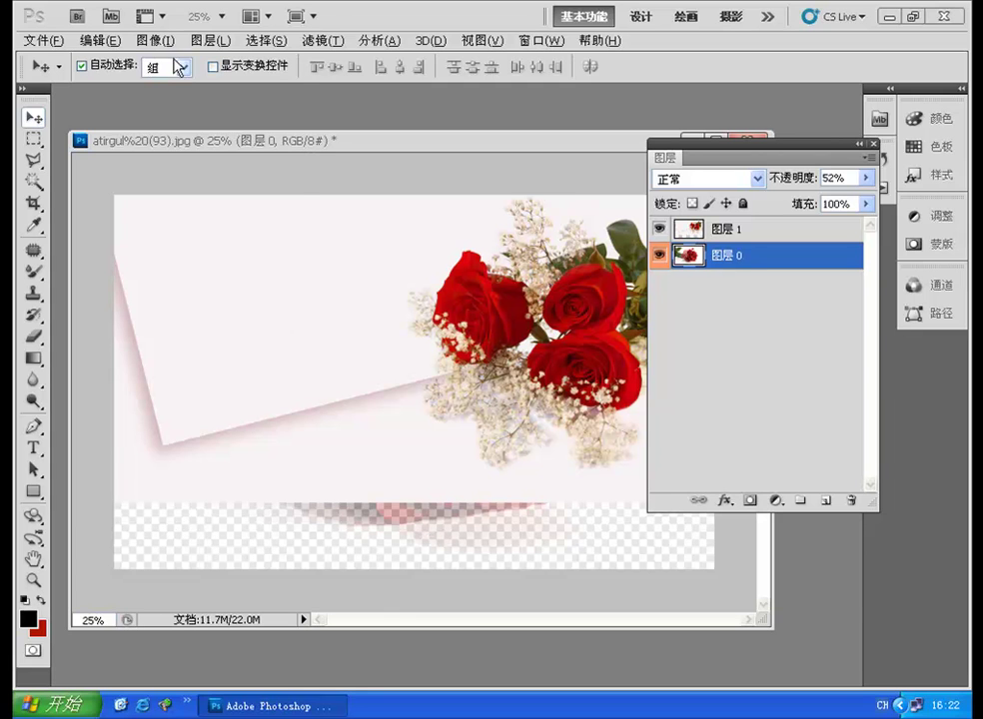
{"action": "left_click", "coordinate": [110, 40]}
{"action": "left_click", "coordinate": [115, 87]}
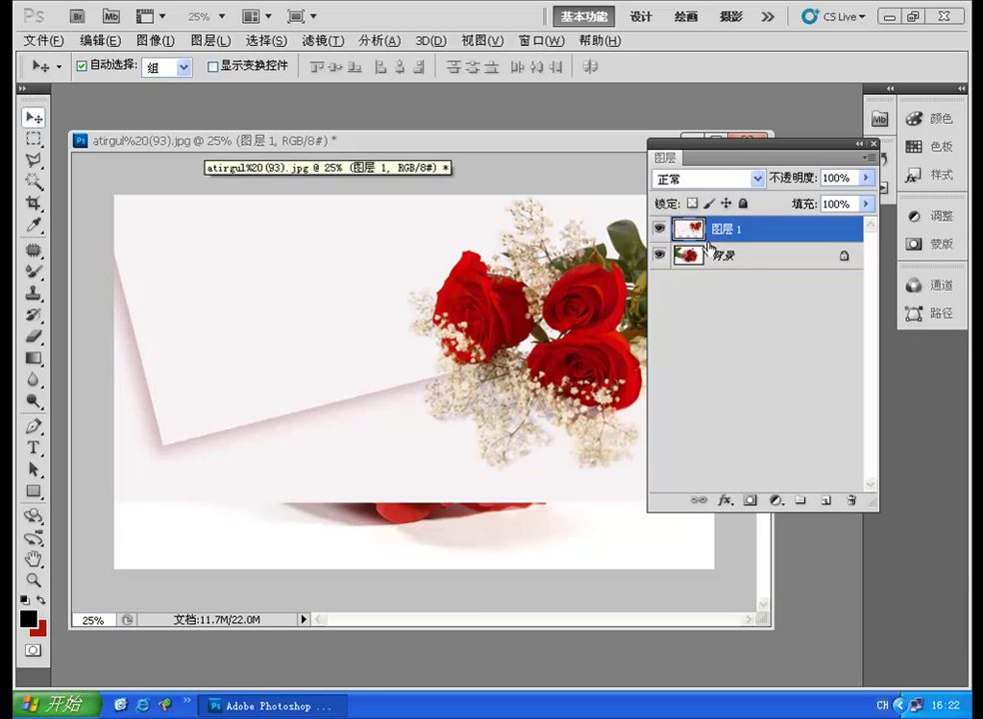
Select 图层 1 from the canvas layer list and move it down over the exposed lower part of the background.
{"action": "right_click", "coordinate": [493, 291]}
{"action": "left_click", "coordinate": [506, 299]}
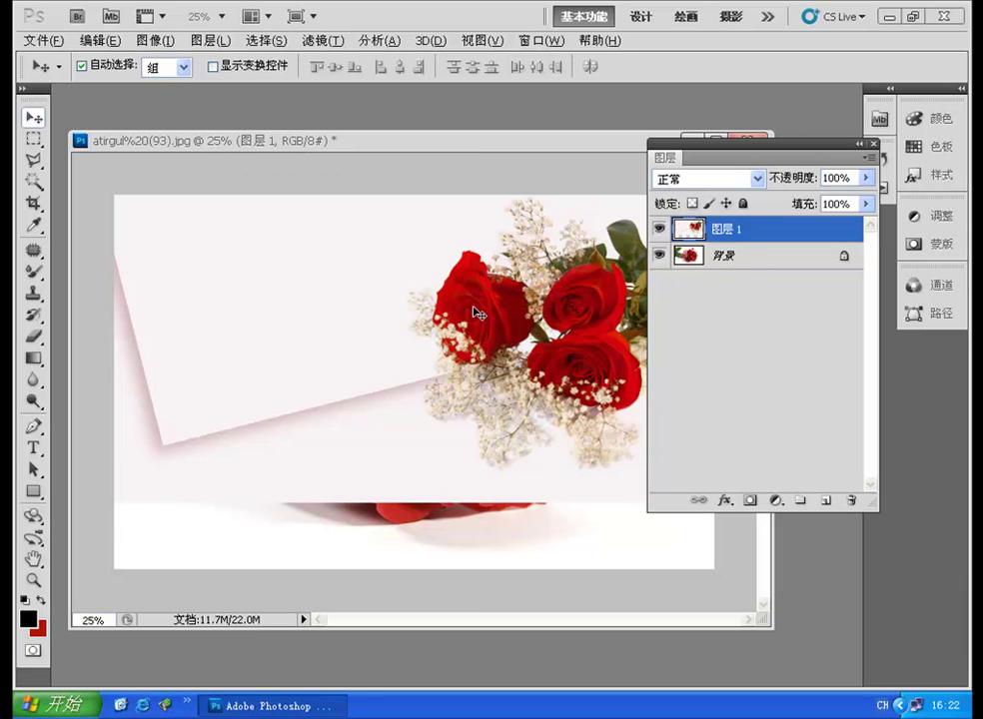
{"action": "left_click_drag", "start_coordinate": [467, 347], "coordinate": [469, 372]}
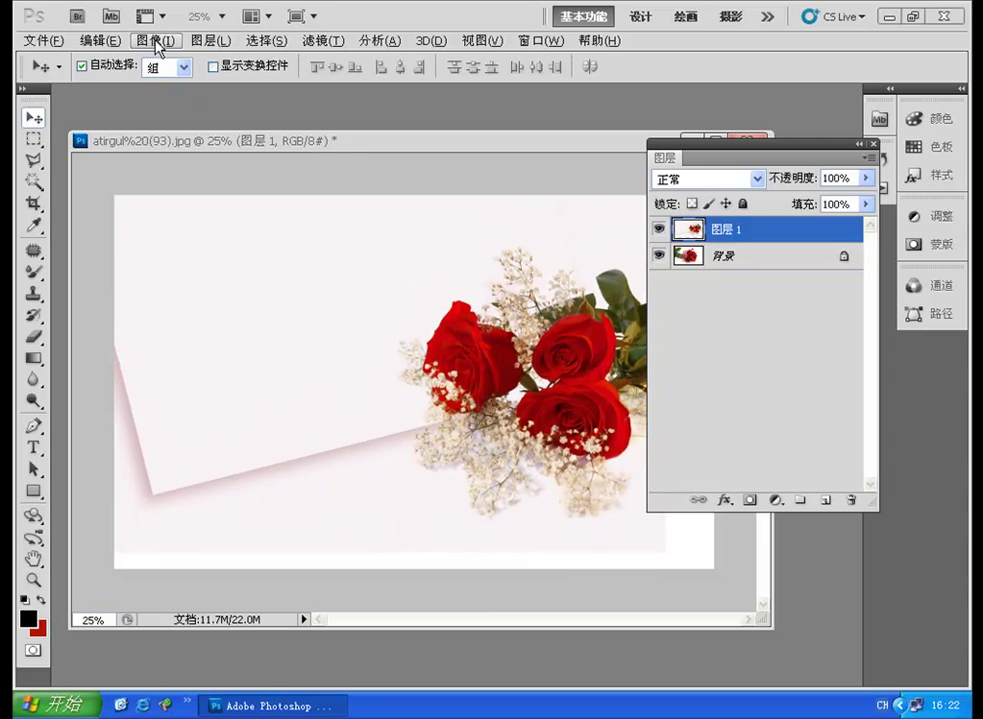
Convert the locked 背景 layer into regular layer 图层 0 with no colour label, 正常 mode and 100% opacity.
{"action": "left_click", "coordinate": [715, 261]}
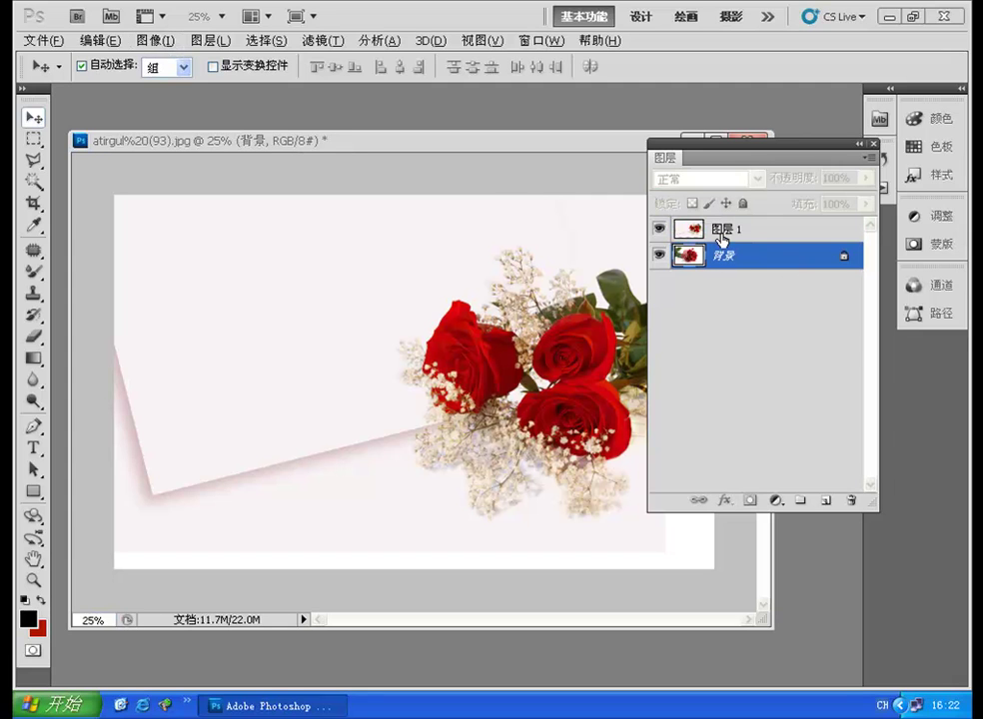
{"action": "left_click", "coordinate": [725, 228]}
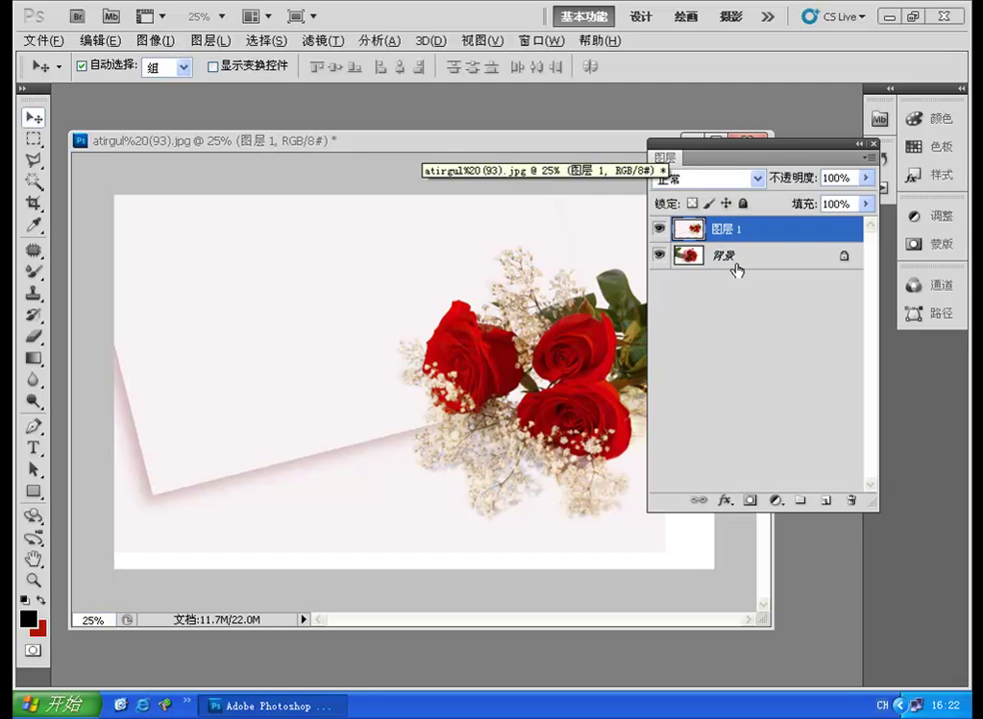
{"action": "left_click", "coordinate": [729, 261]}
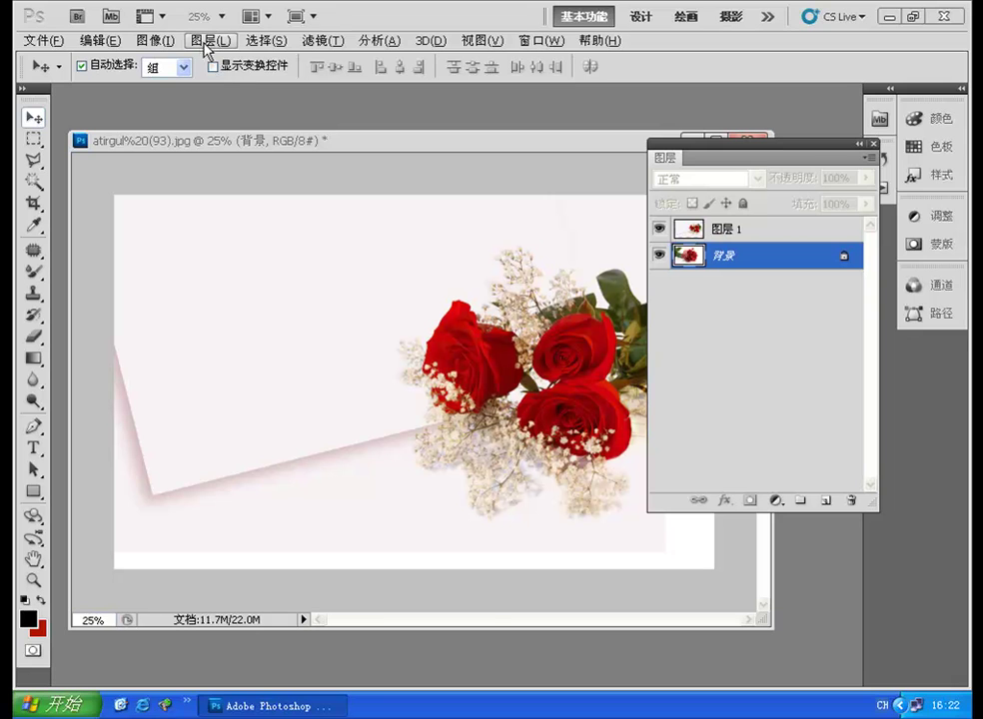
{"action": "left_click", "coordinate": [539, 184]}
{"action": "left_click", "coordinate": [211, 41]}
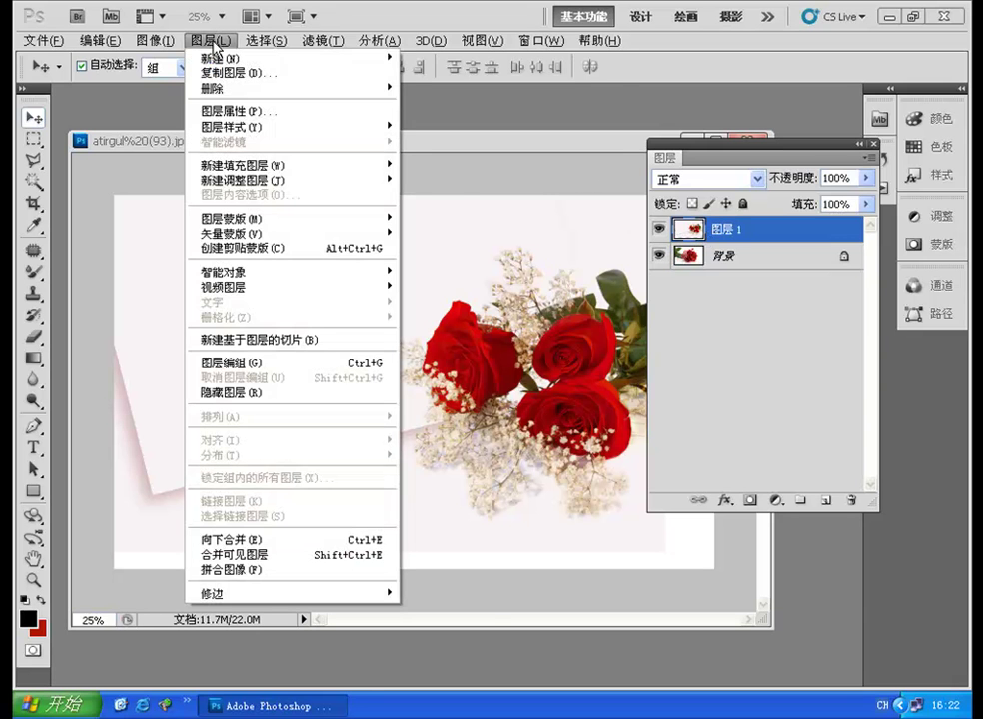
{"action": "mouse_move", "coordinate": [290, 58]}
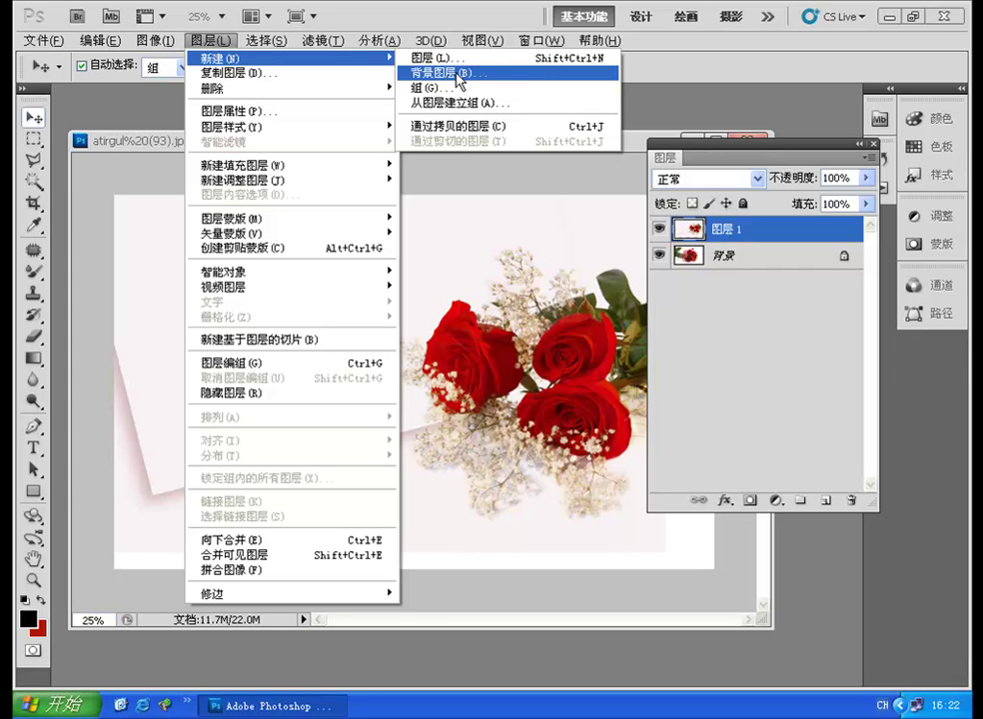
{"action": "left_click", "coordinate": [457, 73]}
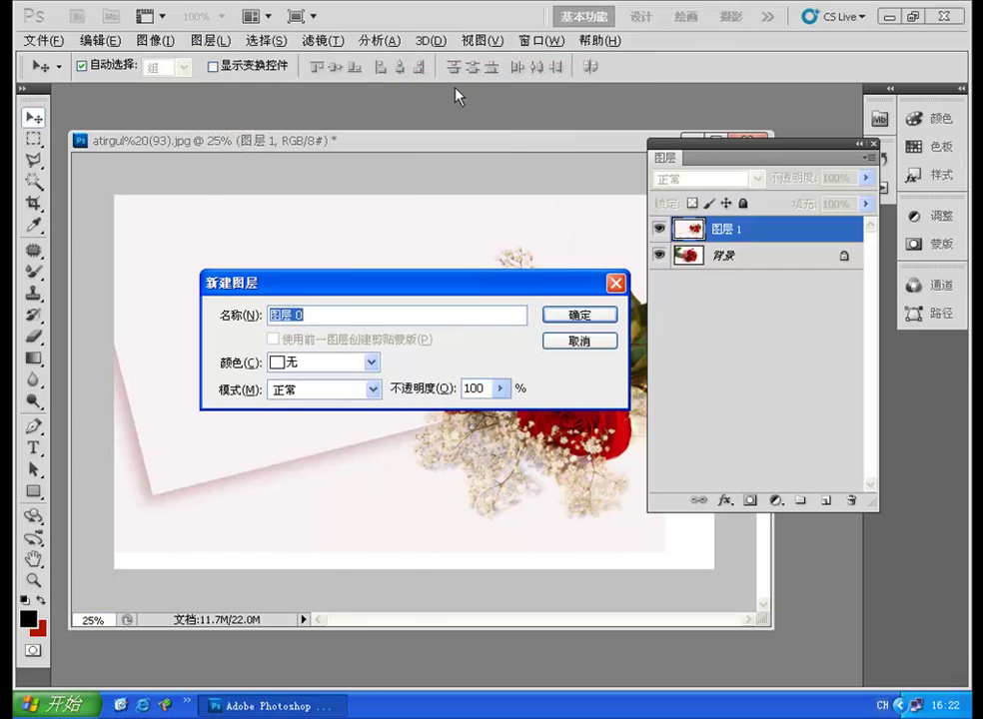
{"action": "left_click", "coordinate": [579, 313]}
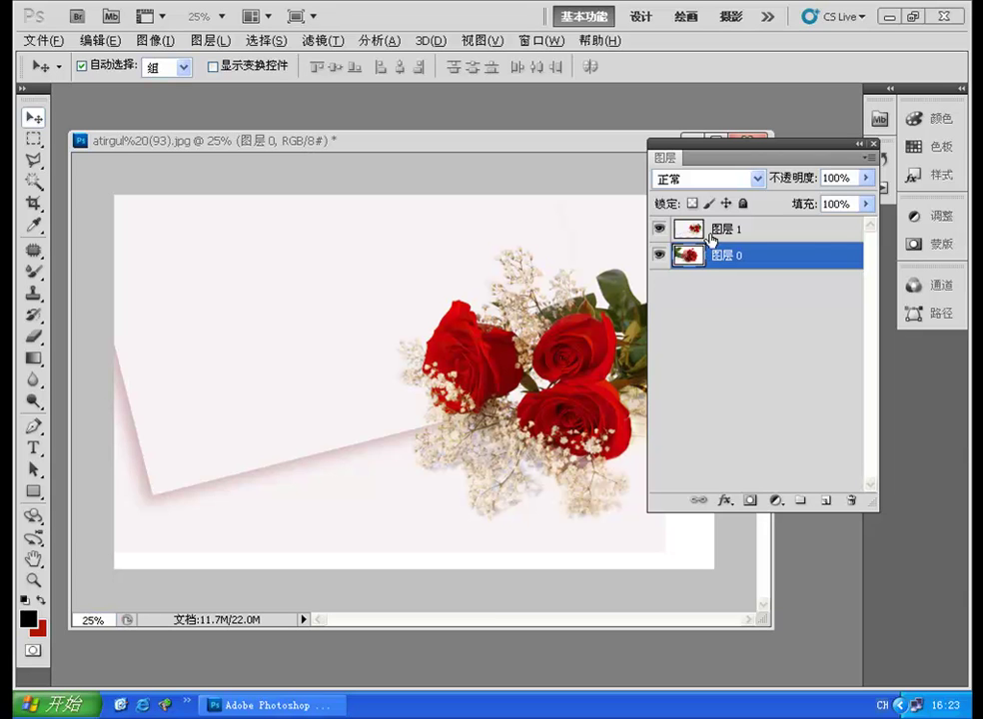
Select 图层 1 and turn it into the document's background layer with the 图层背景 command.
{"action": "left_click", "coordinate": [711, 238]}
{"action": "left_click", "coordinate": [209, 41]}
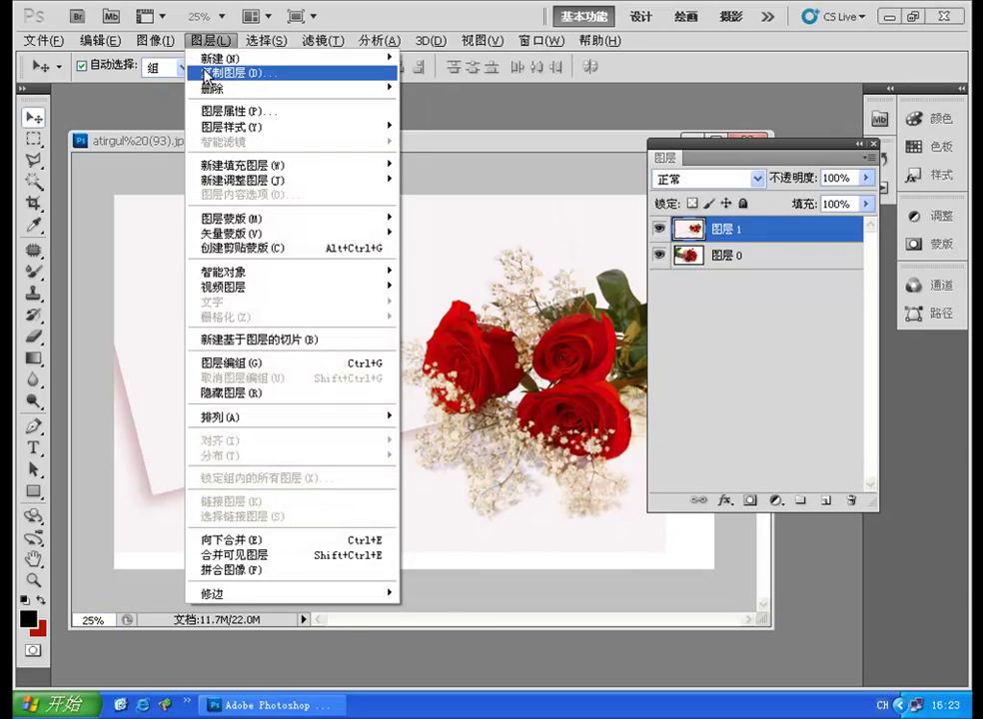
{"action": "left_click", "coordinate": [204, 71]}
{"action": "left_click", "coordinate": [620, 212]}
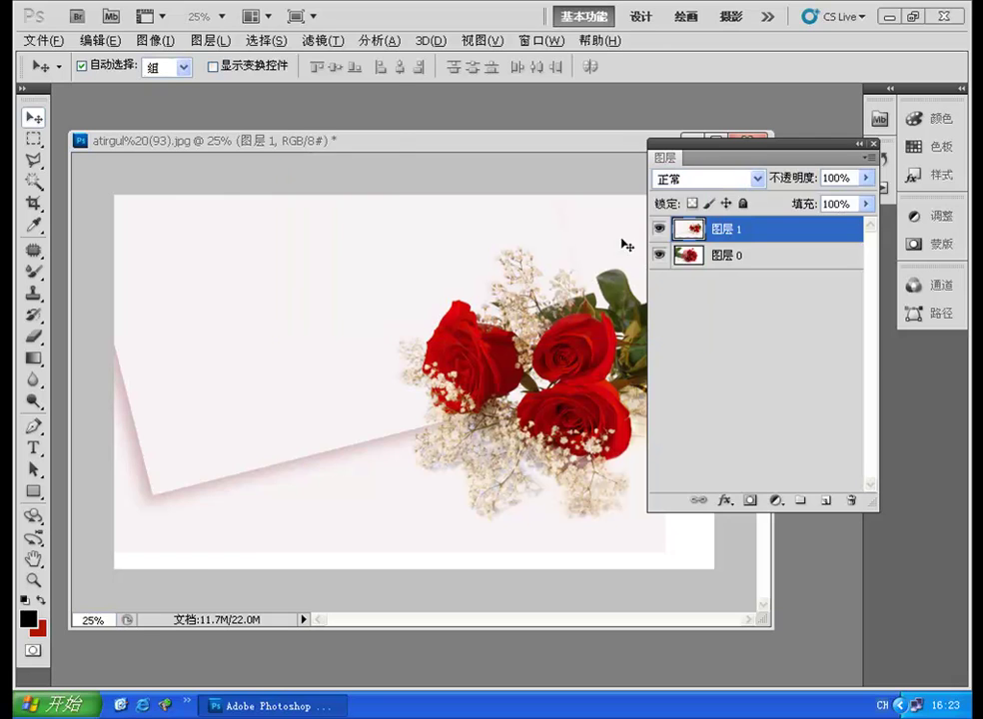
{"action": "left_click", "coordinate": [211, 41]}
{"action": "mouse_move", "coordinate": [240, 58]}
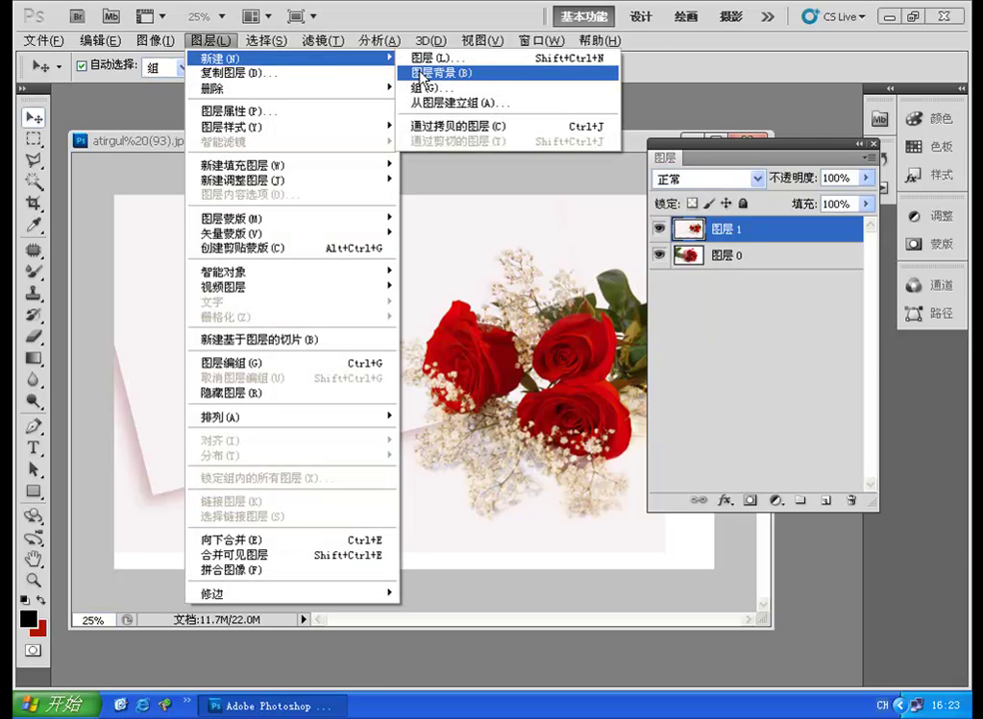
{"action": "left_click", "coordinate": [458, 72]}
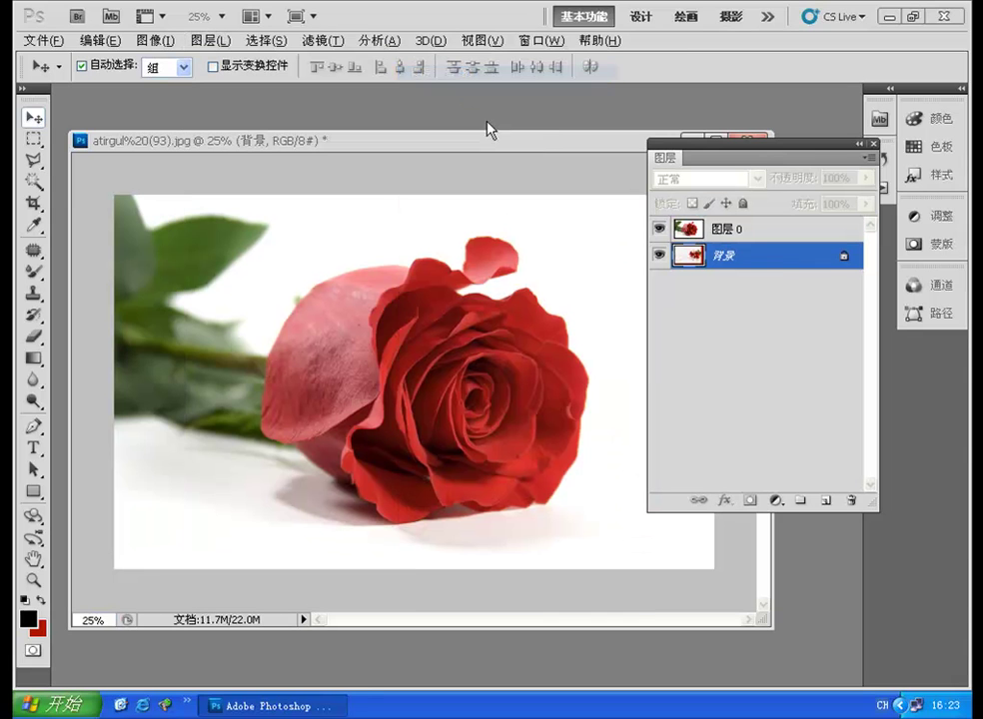